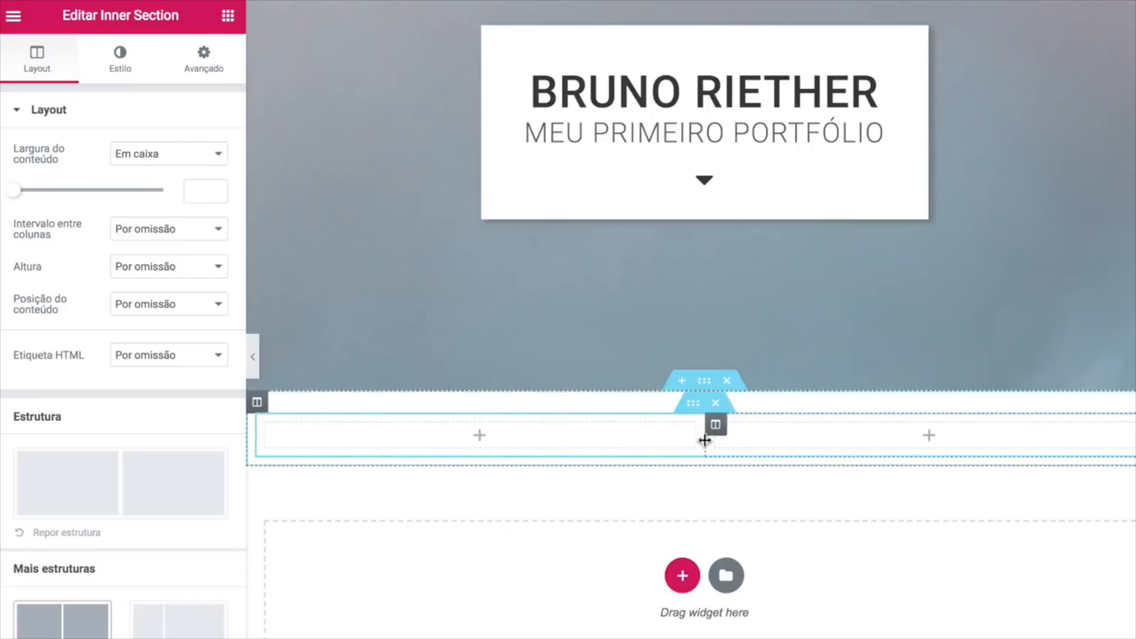
# Duplicate a column of the inner section below the hero to make it three columns wide
pyautogui.rightClick(717, 427)
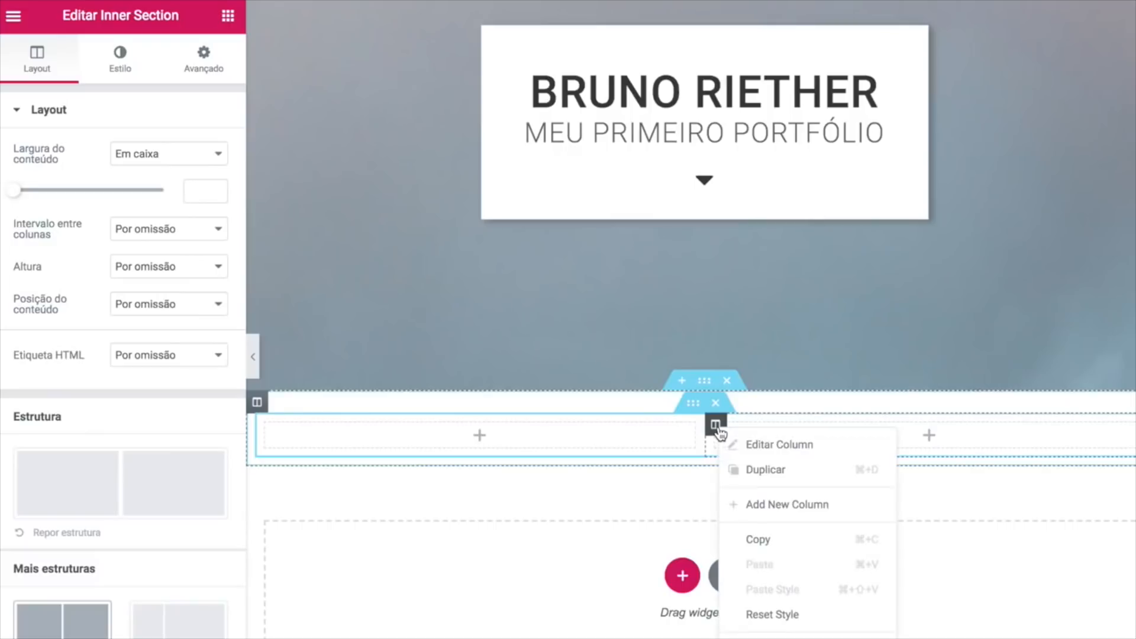
pyautogui.click(746, 469)
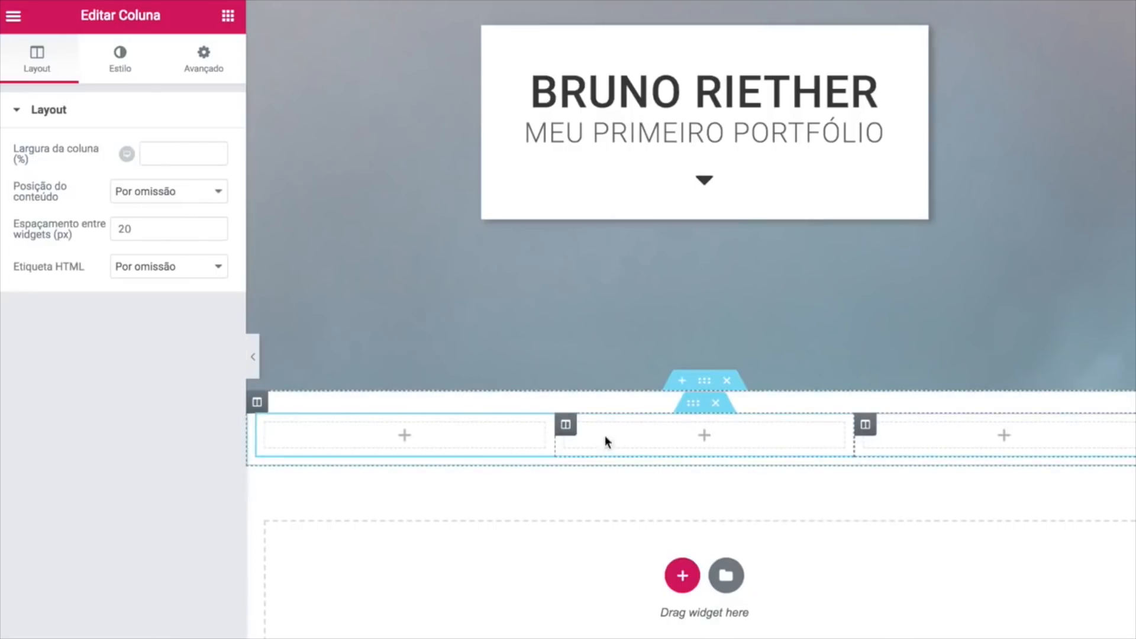
pyautogui.rightClick(563, 432)
pyautogui.click(585, 467)
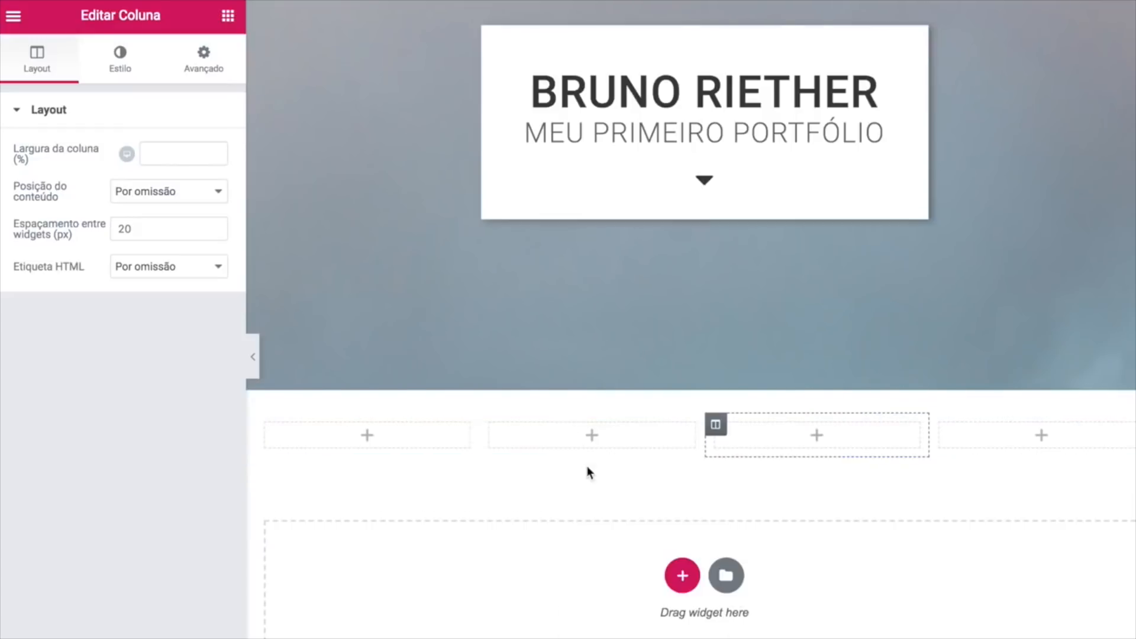
pyautogui.rightClick(716, 424)
pyautogui.click(763, 636)
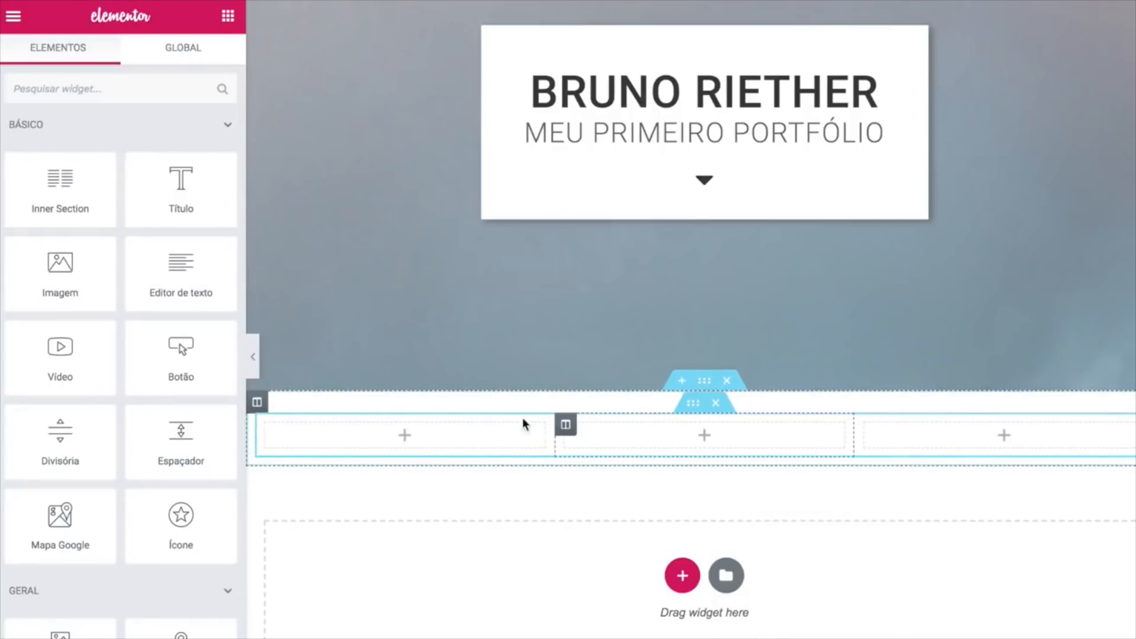
# Set the boxed content width of the outer section containing the three columns to 800
pyautogui.click(704, 382)
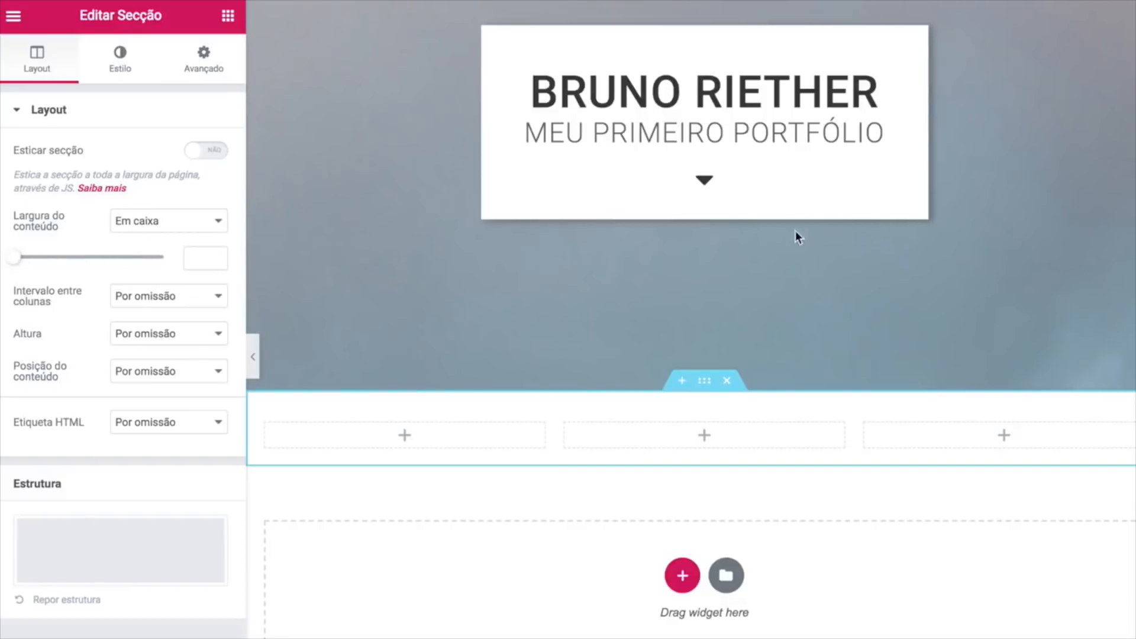
pyautogui.click(205, 258)
pyautogui.write('800')
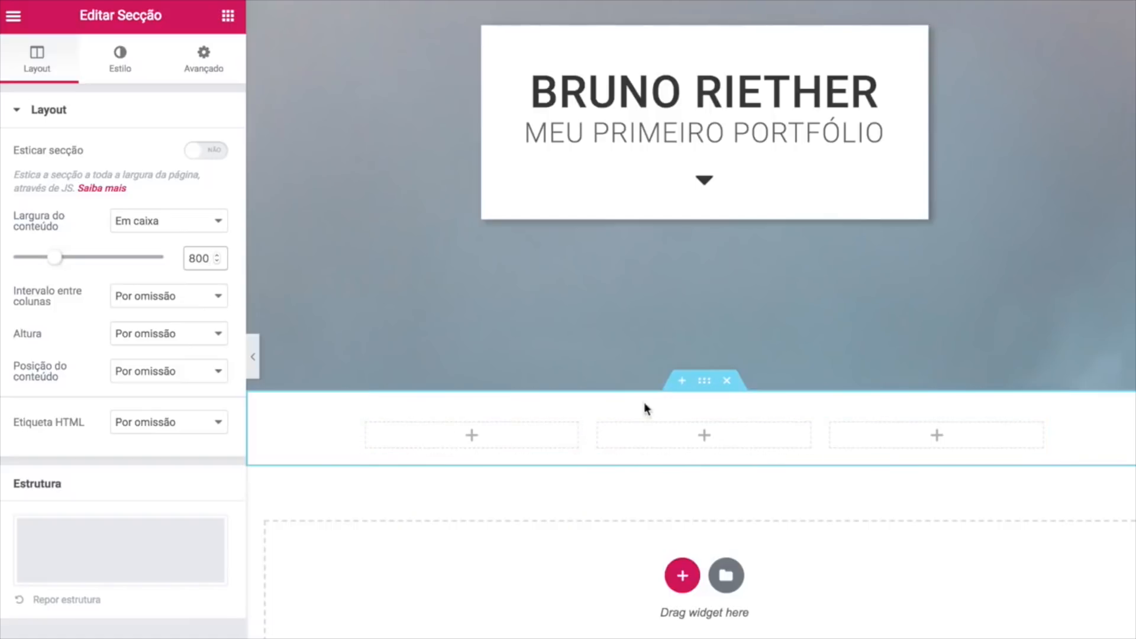
# Add a centred title widget reading "O que eu faço" above the three columns
pyautogui.click(228, 15)
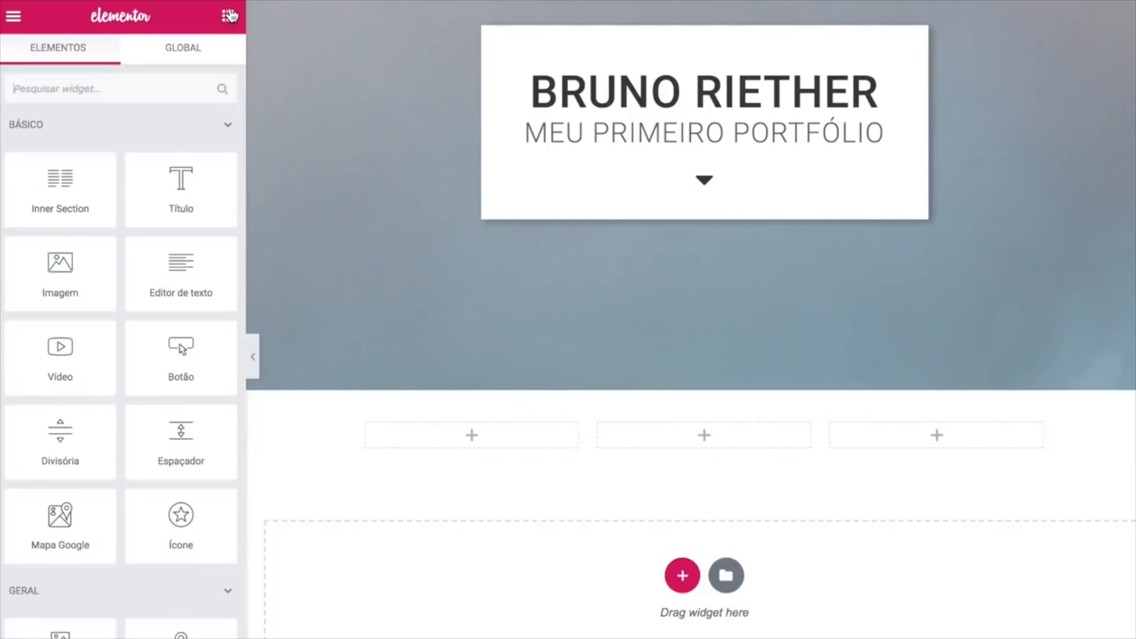
pyautogui.moveTo(174, 190); pyautogui.dragTo(624, 473)
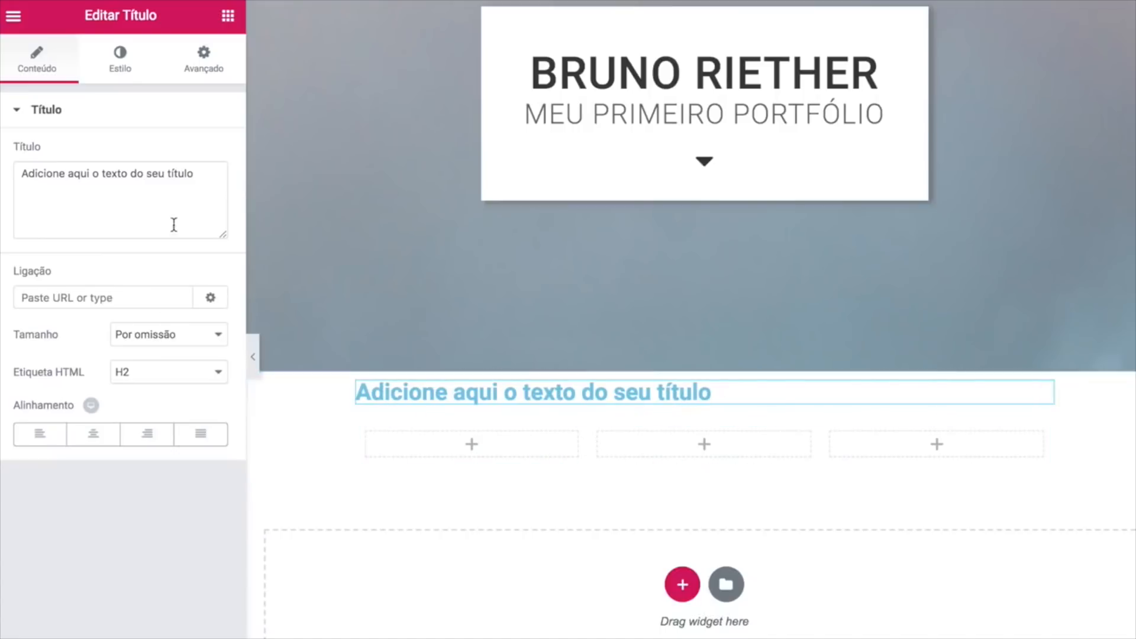
pyautogui.moveTo(207, 178); pyautogui.dragTo(0, 157)
pyautogui.write('O que ')
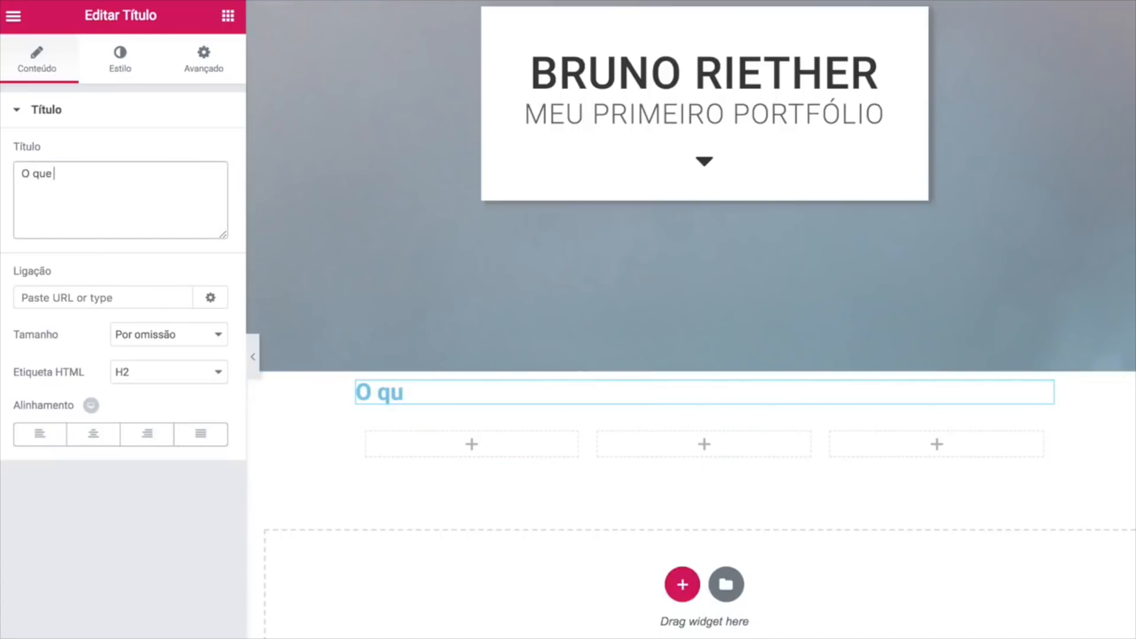
pyautogui.write('eu faço')
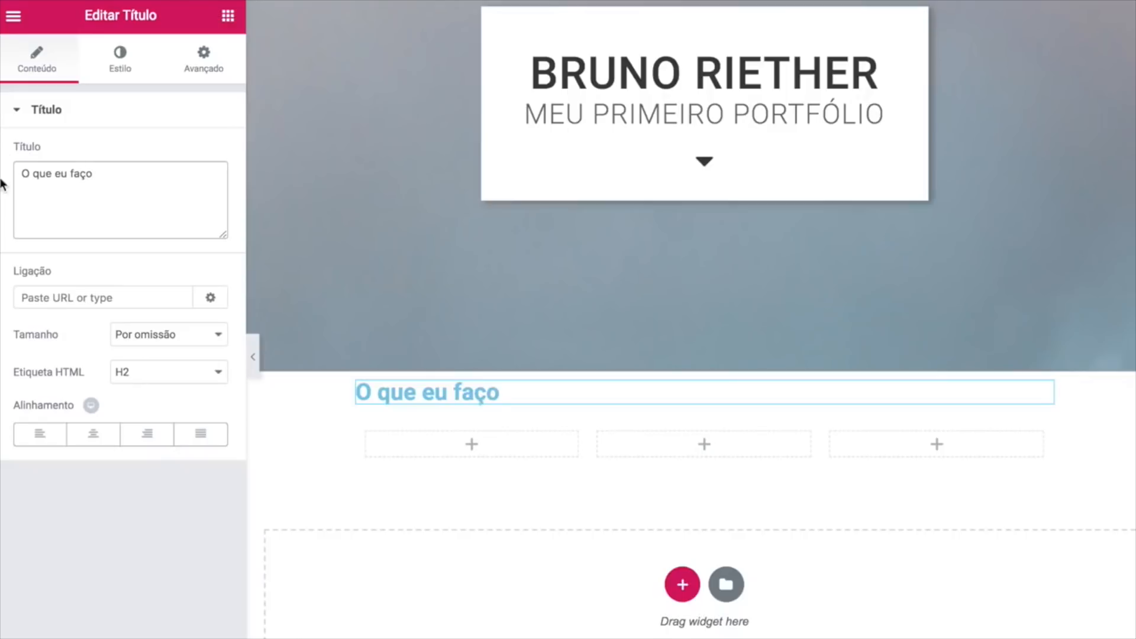
pyautogui.click(93, 434)
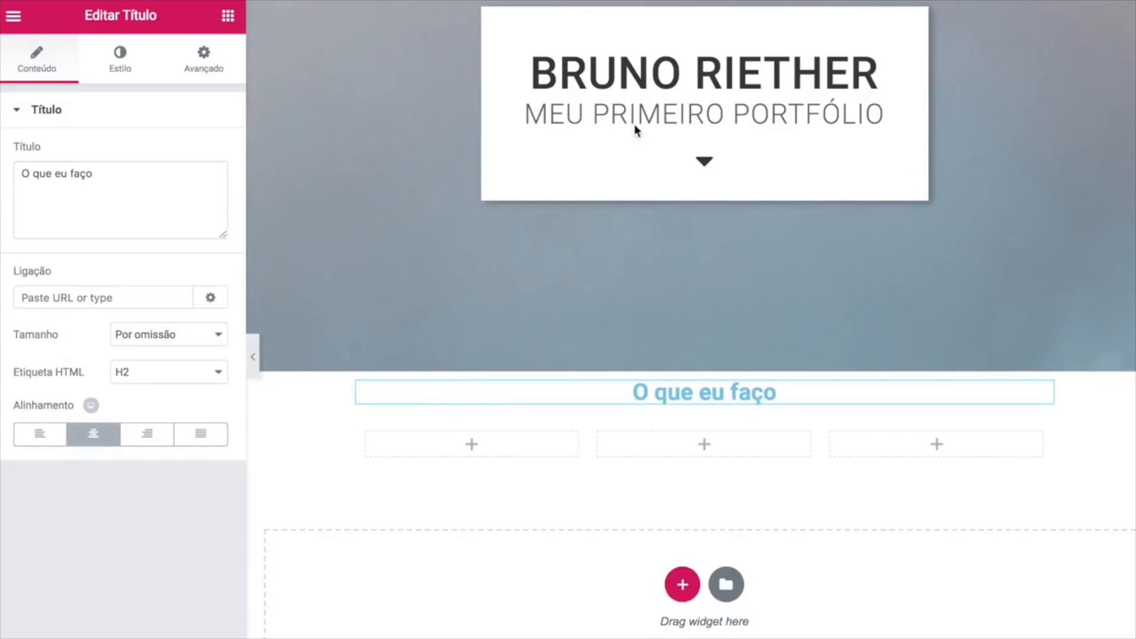
# Set the text colour of the "O que eu faço" title to #363636
pyautogui.click(120, 60)
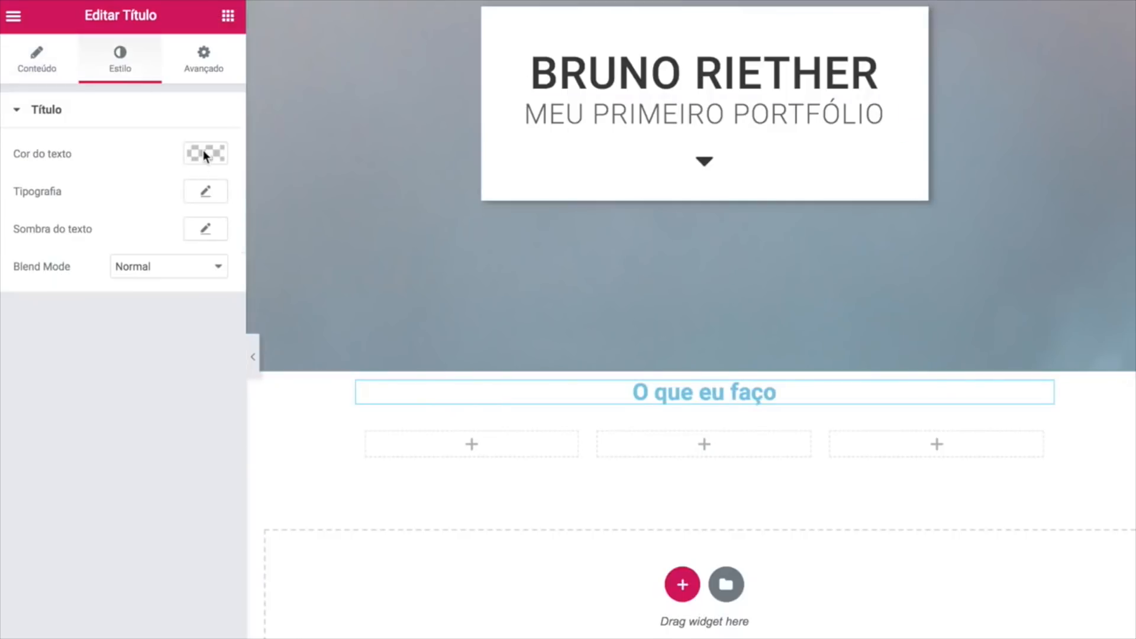
pyautogui.click(205, 155)
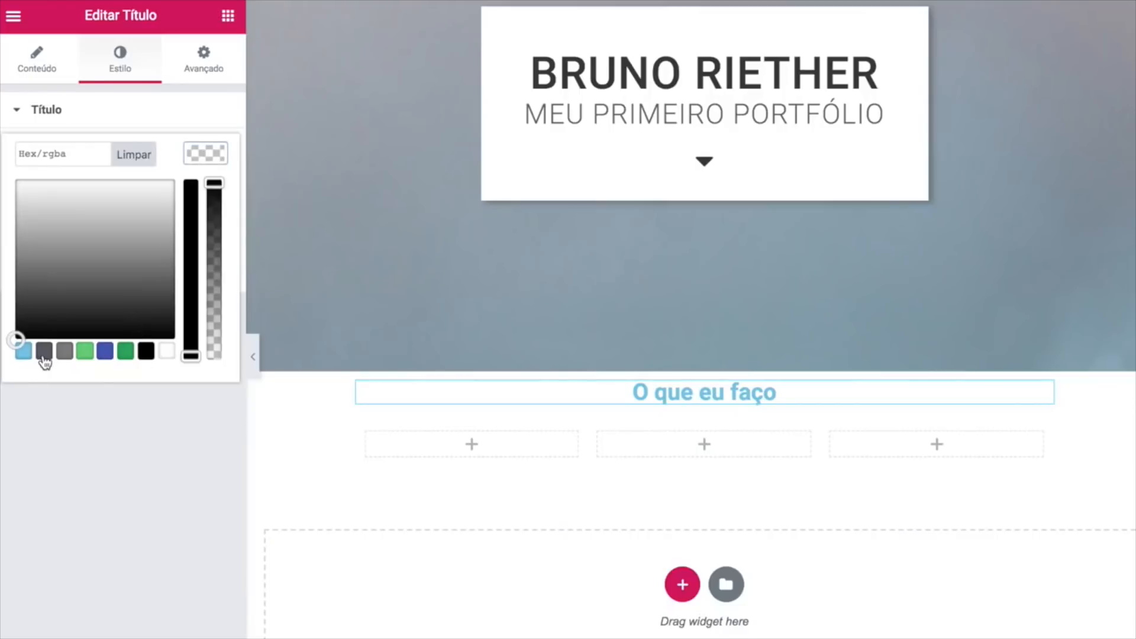
pyautogui.click(44, 153)
pyautogui.write('#363636')
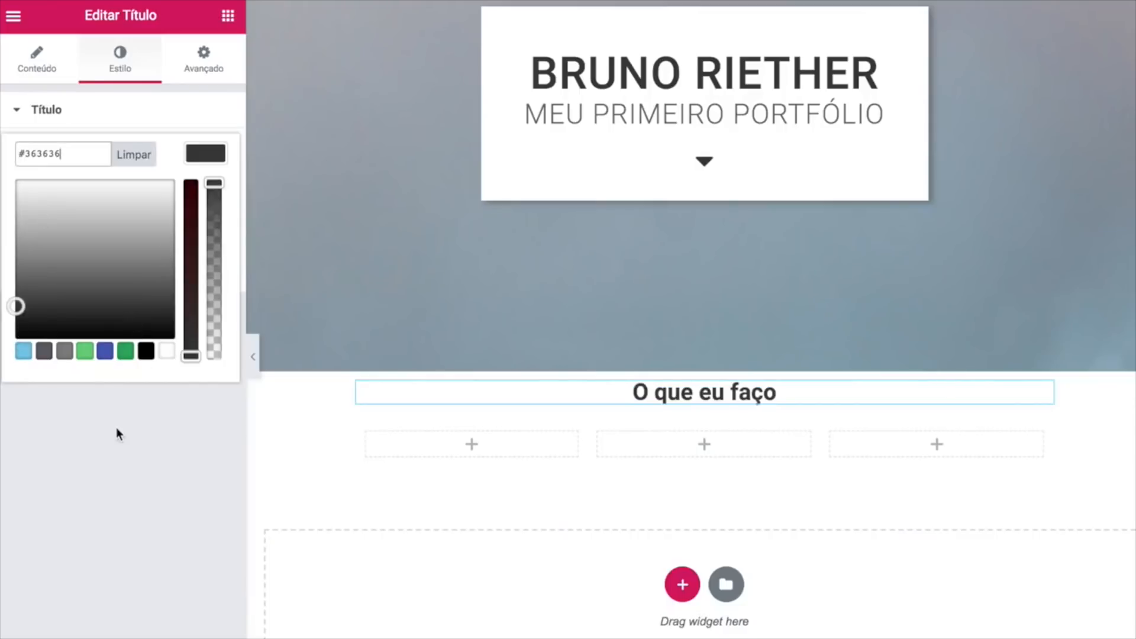
pyautogui.click(127, 515)
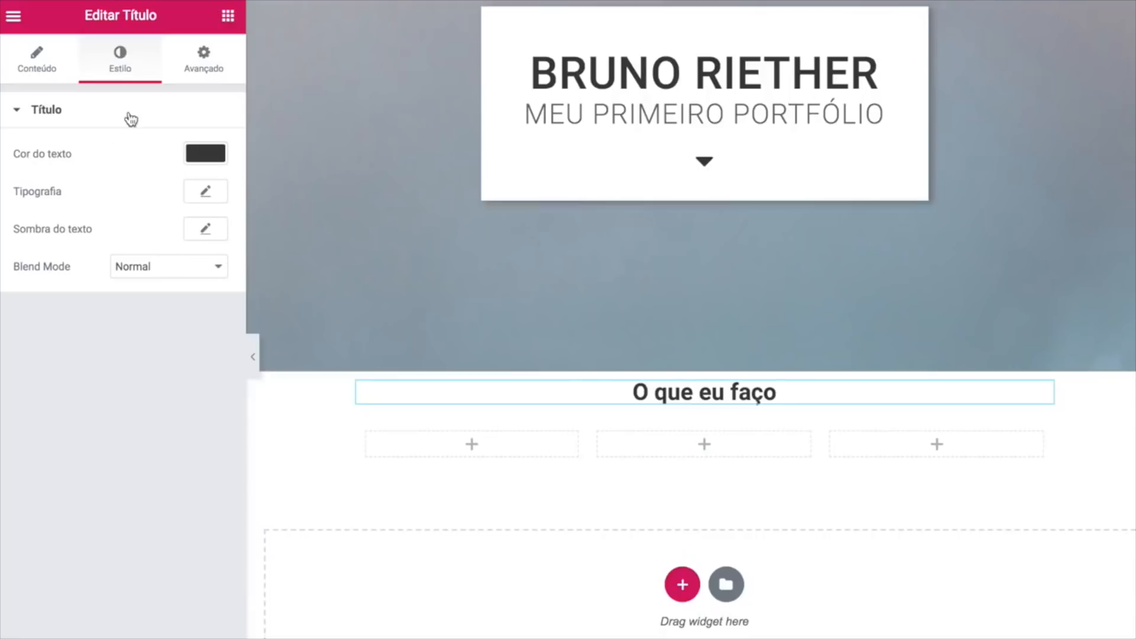
# Set the title's typography to size 35 px, weight 500, uppercase (Maiúsculas) and letter spacing 1
pyautogui.click(207, 192)
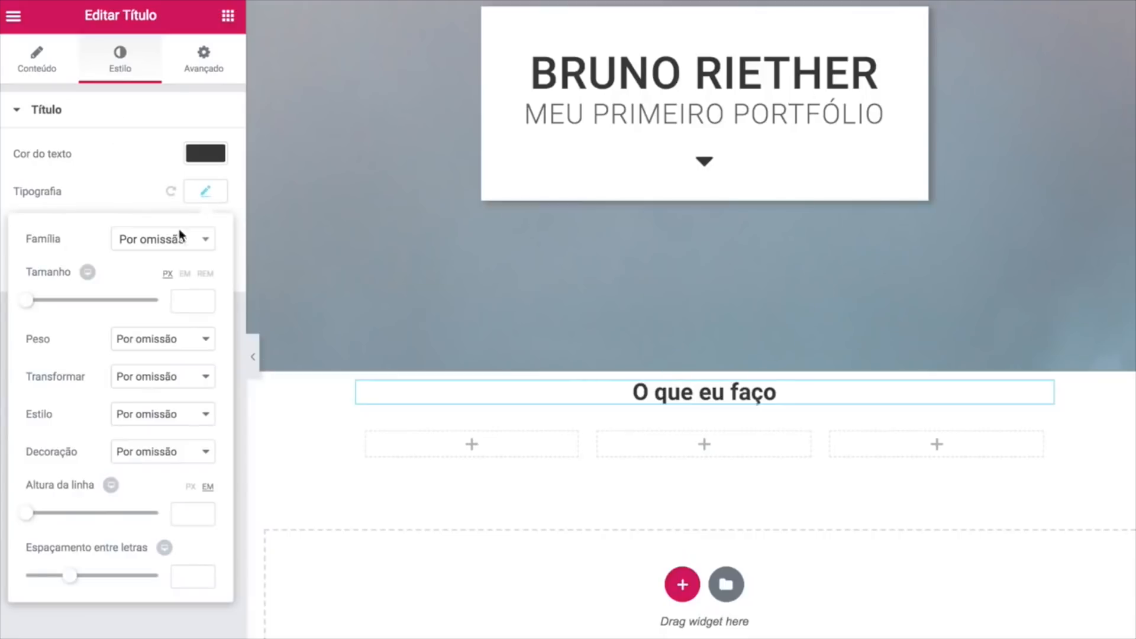
pyautogui.click(204, 298)
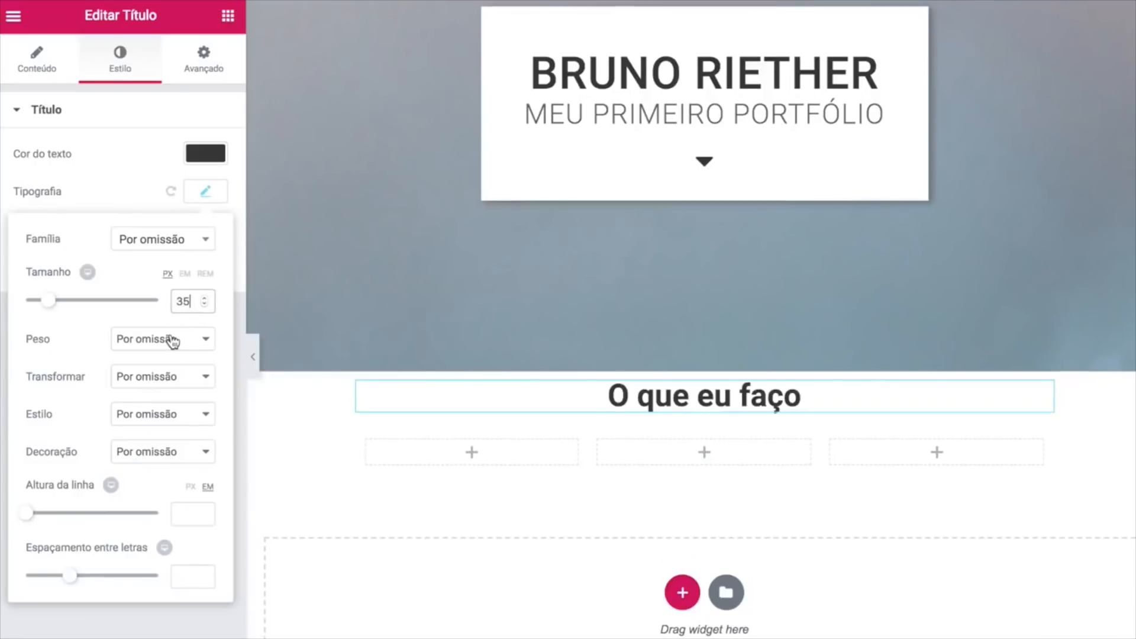
pyautogui.click(165, 338)
pyautogui.click(131, 261)
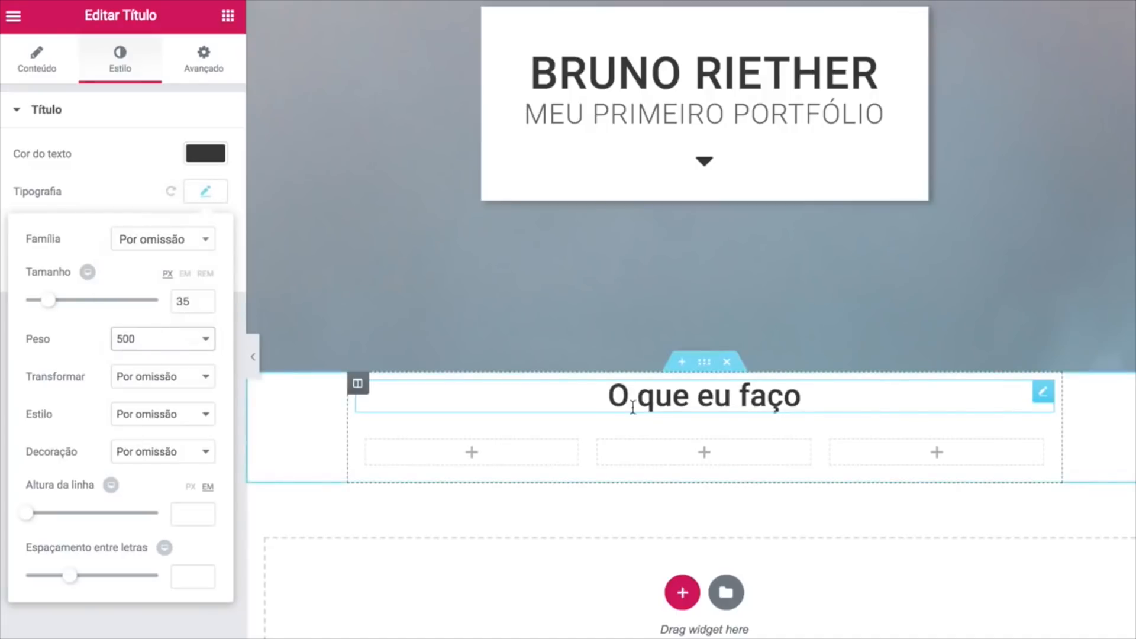
pyautogui.click(152, 373)
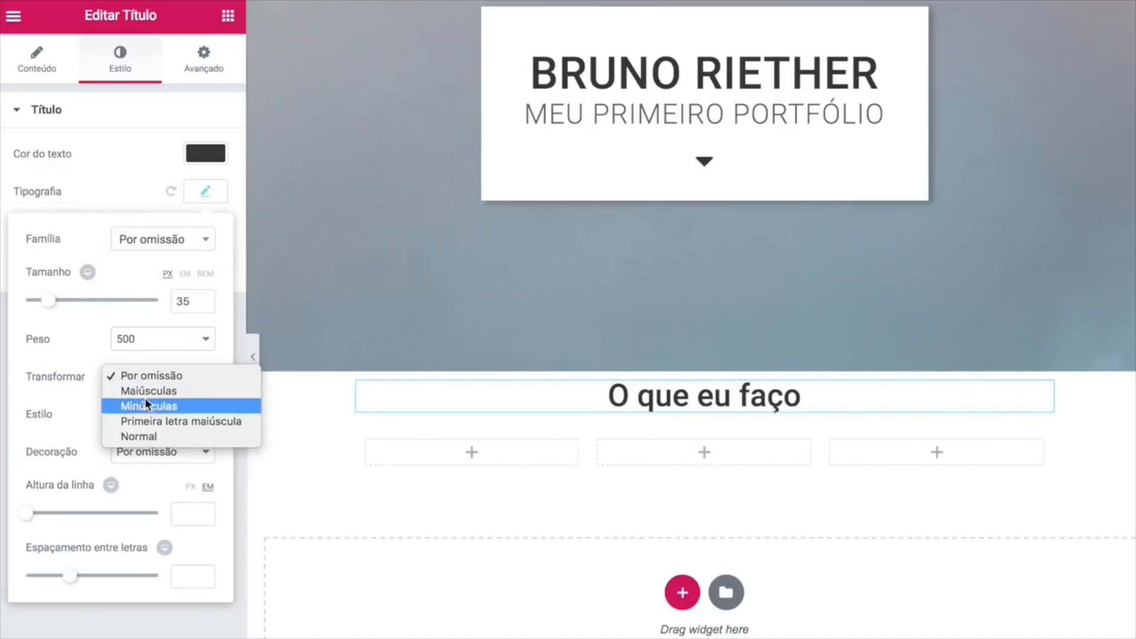
pyautogui.click(144, 395)
pyautogui.click(182, 577)
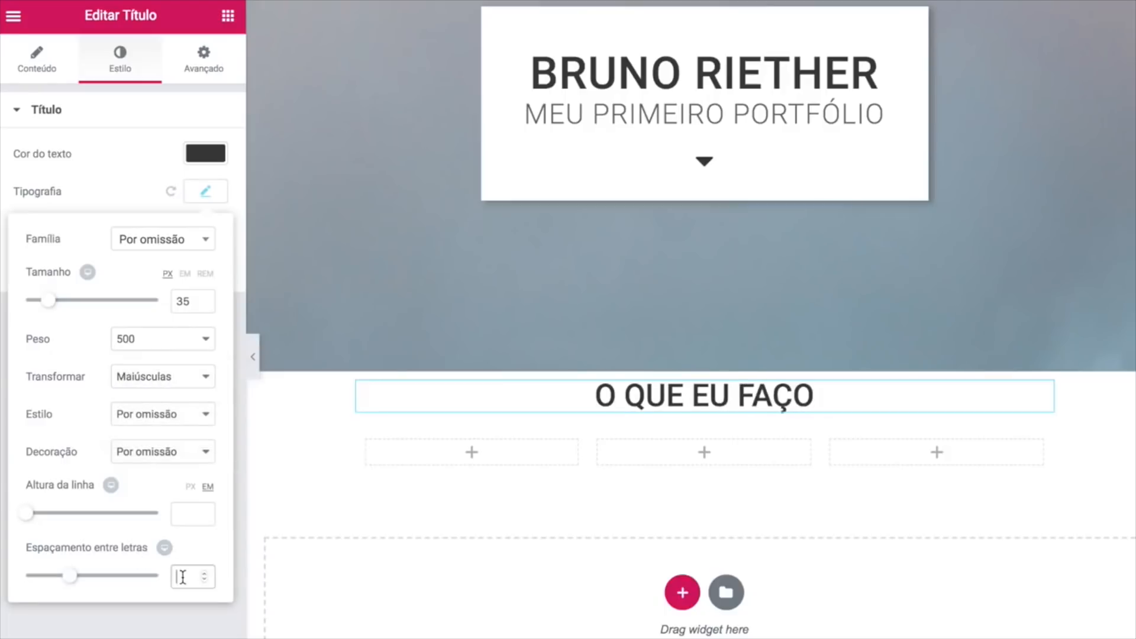
pyautogui.write('1')
pyautogui.click(205, 191)
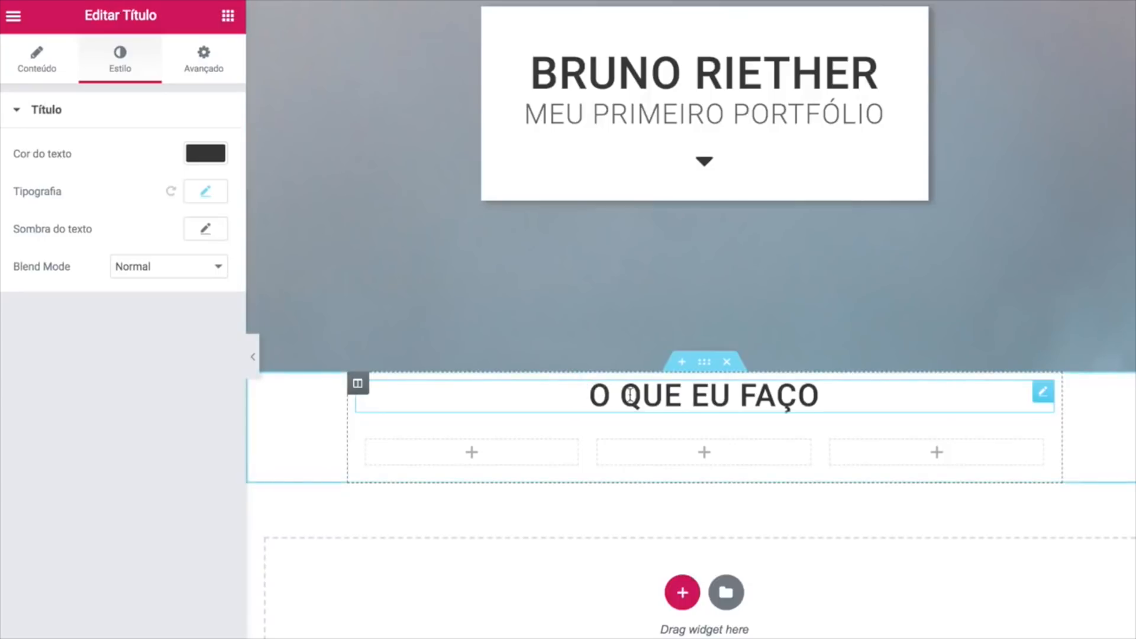
# Unlink the outer section's padding values and set its top and bottom padding to 75 px
pyautogui.click(703, 363)
pyautogui.click(188, 77)
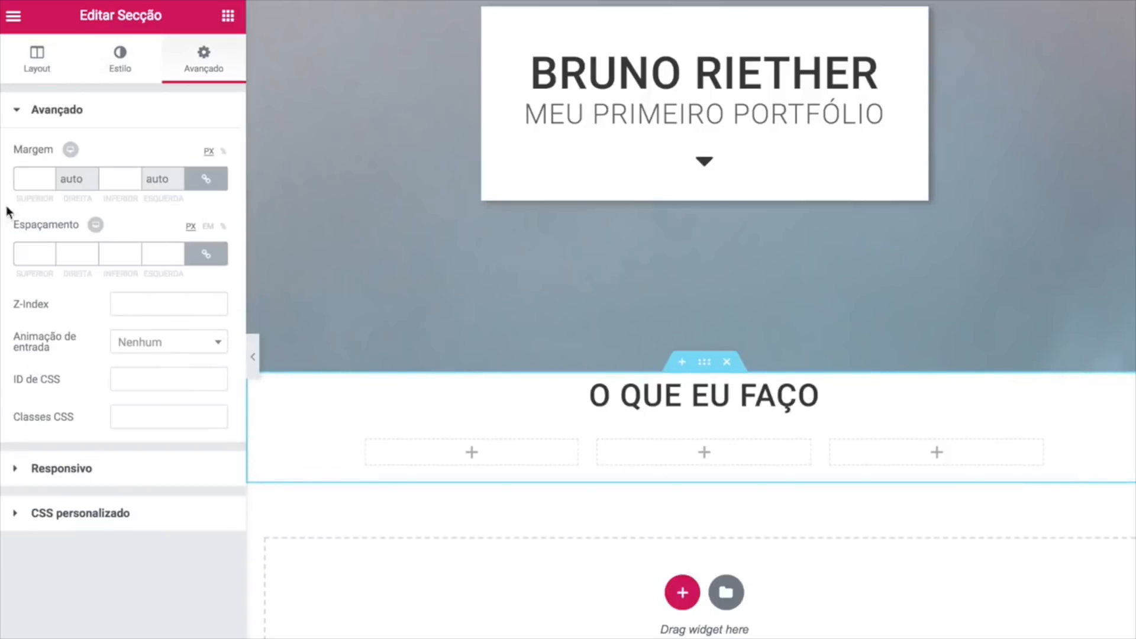
pyautogui.click(204, 254)
pyautogui.click(22, 254)
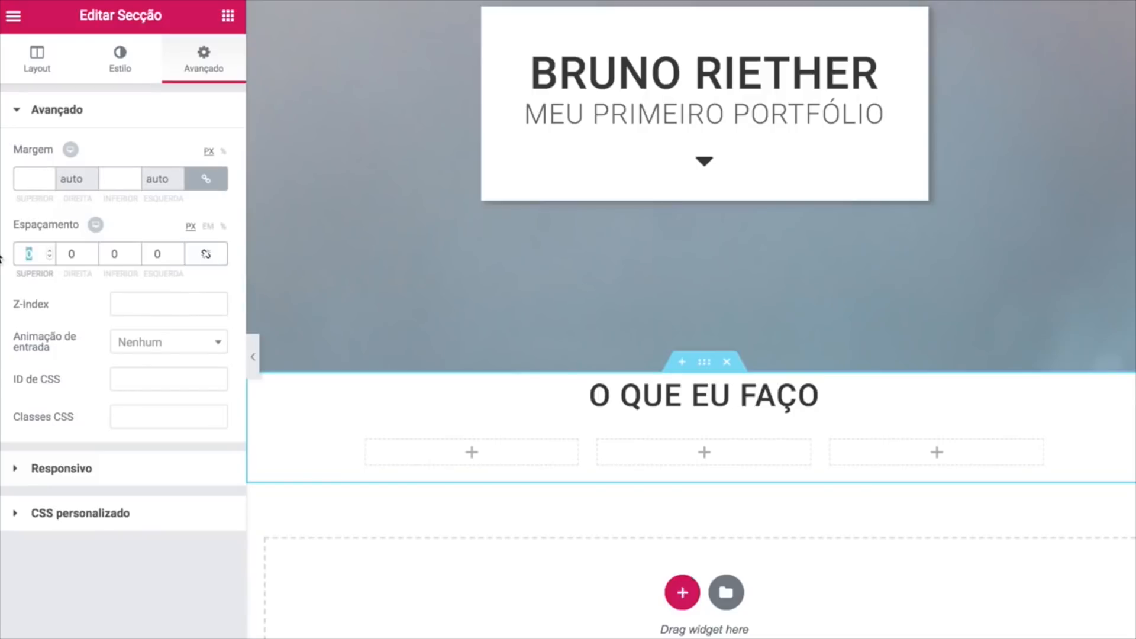
pyautogui.write('75')
pyautogui.click(116, 254)
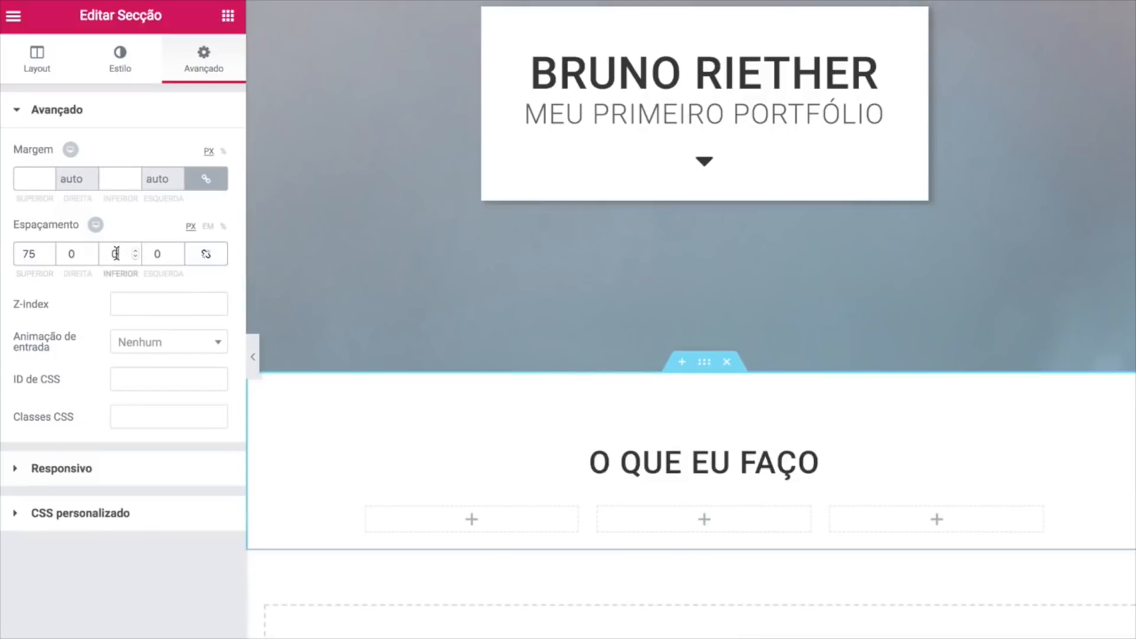
pyautogui.write('75')
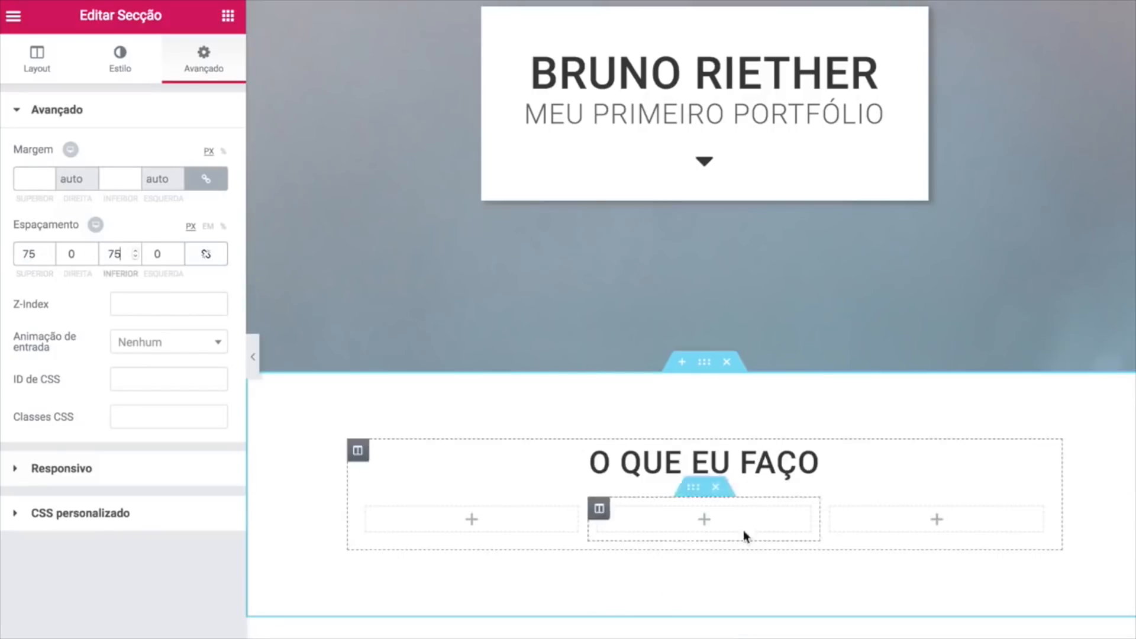
# Give the outer section a classic background with the colour #fafafa
pyautogui.scroll(-1, 685, 357)
pyautogui.scroll(-2, 508, 512)
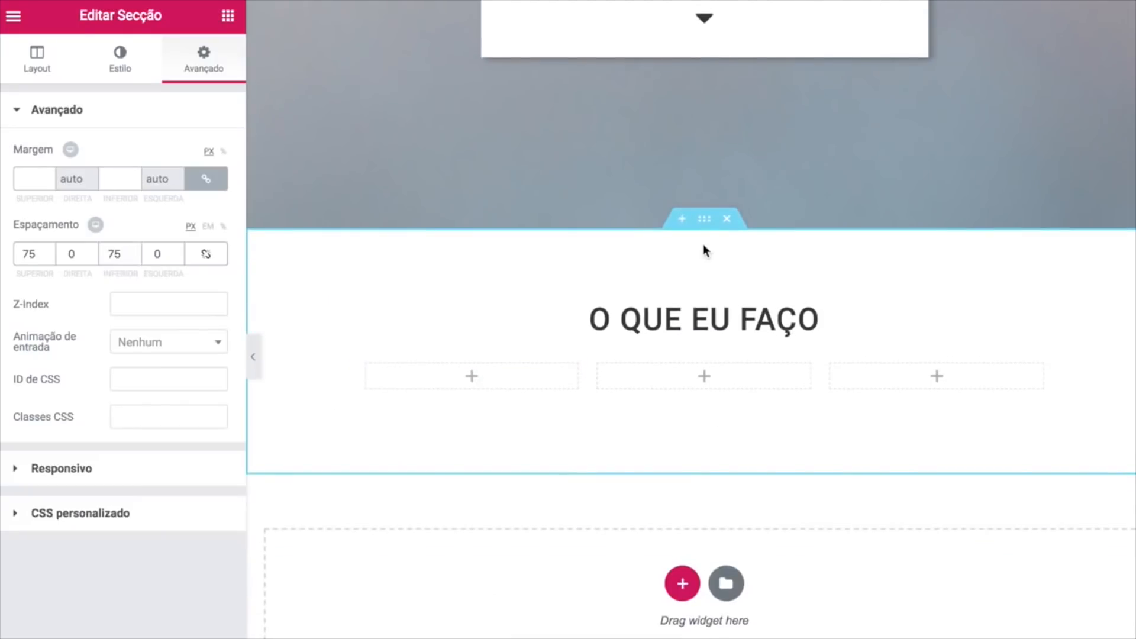
pyautogui.click(121, 64)
pyautogui.click(127, 195)
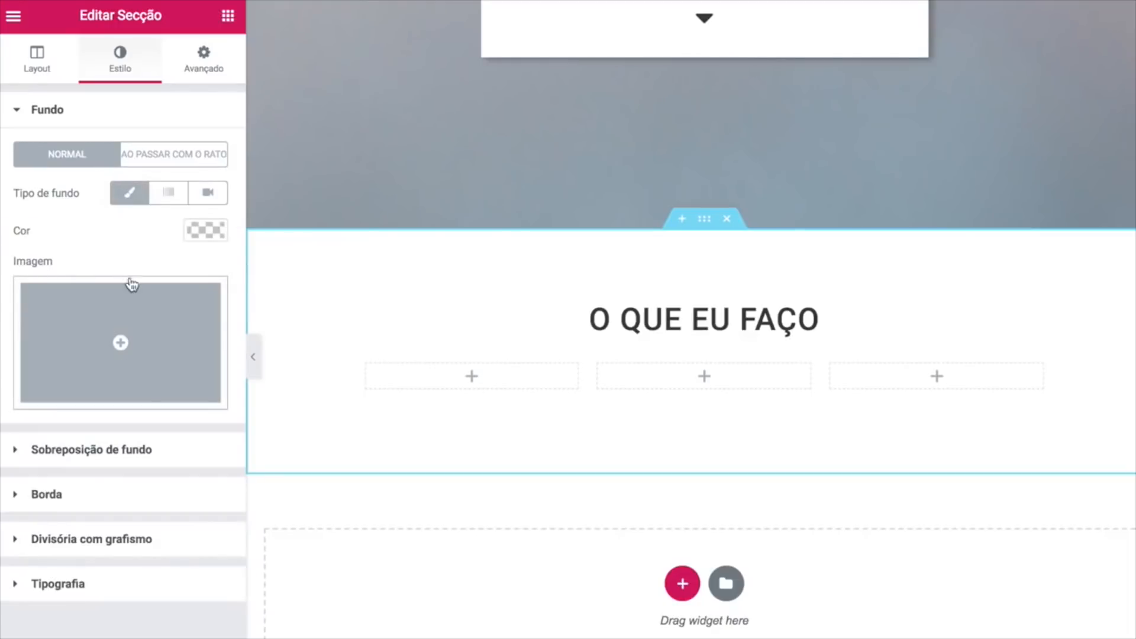
pyautogui.click(205, 229)
pyautogui.click(55, 232)
pyautogui.write('#fbfafa')
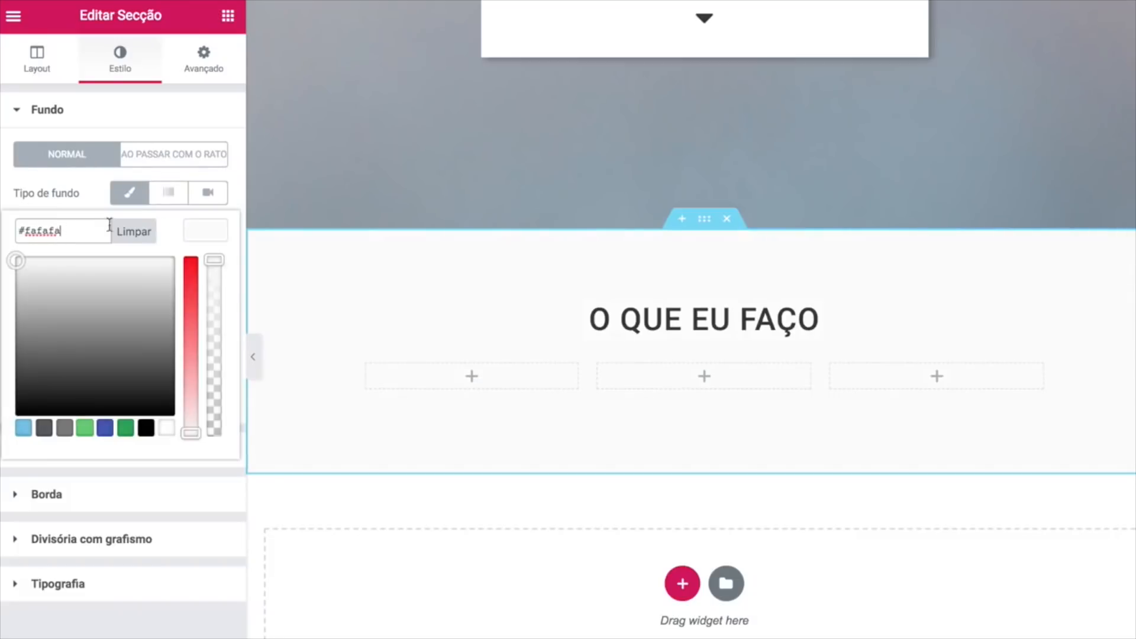
pyautogui.click(190, 231)
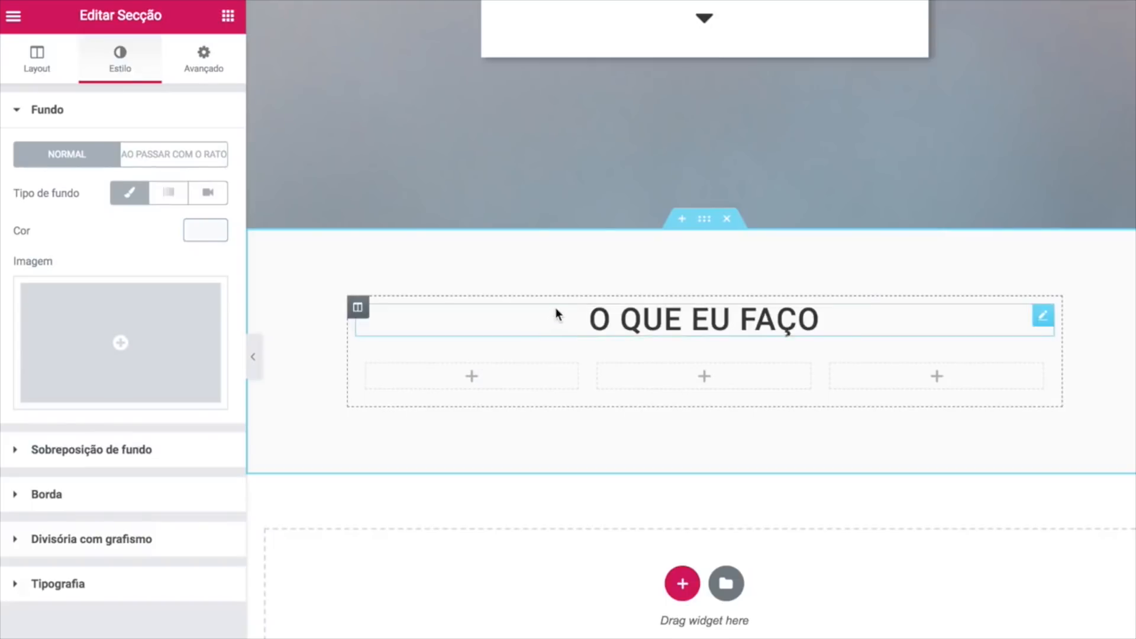
pyautogui.click(793, 48)
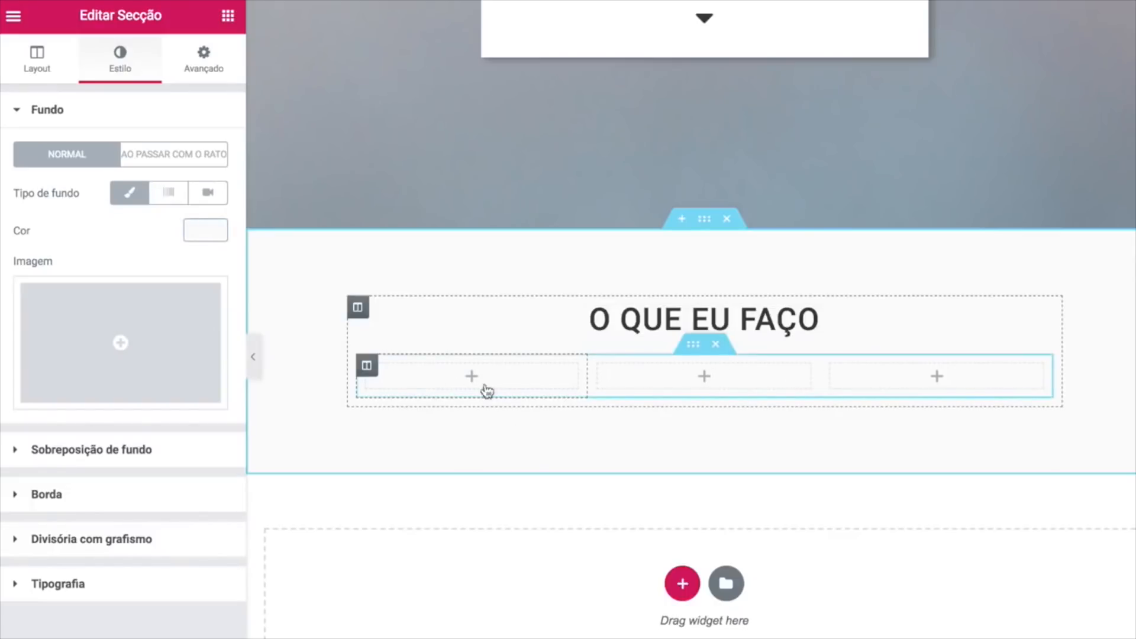
# Add an icon widget to the first of the three columns and choose the building icon
pyautogui.click(234, 27)
pyautogui.moveTo(176, 510); pyautogui.dragTo(478, 379)
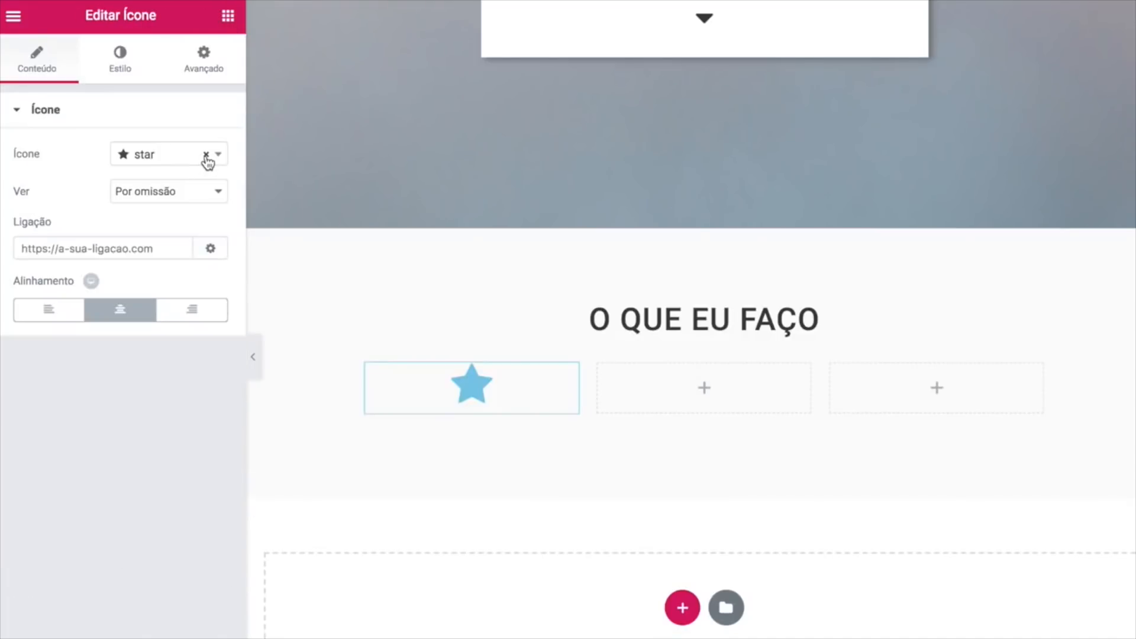
pyautogui.click(206, 155)
pyautogui.write('bu')
pyautogui.click(149, 296)
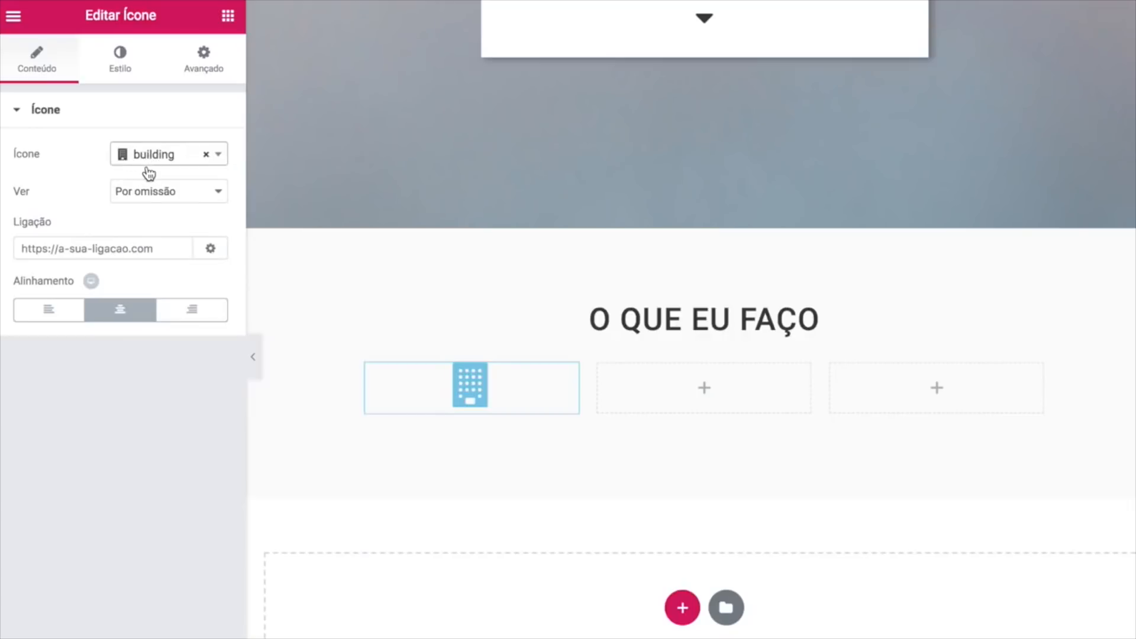
# Set the building icon's primary colour to #363636
pyautogui.click(121, 70)
pyautogui.click(204, 194)
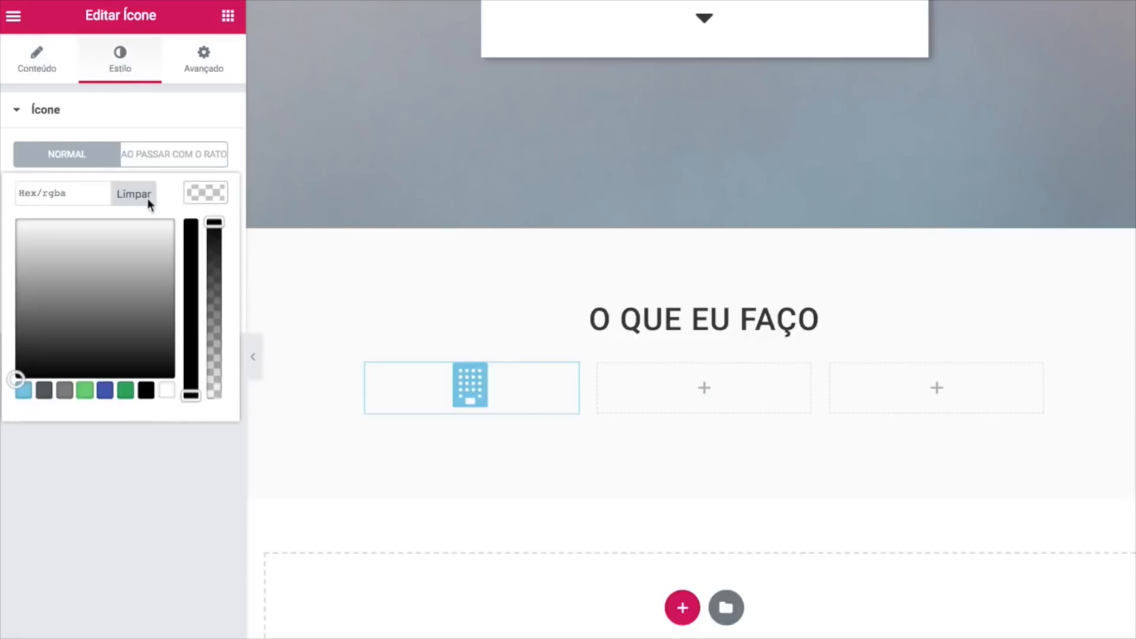
pyautogui.write('#363636')
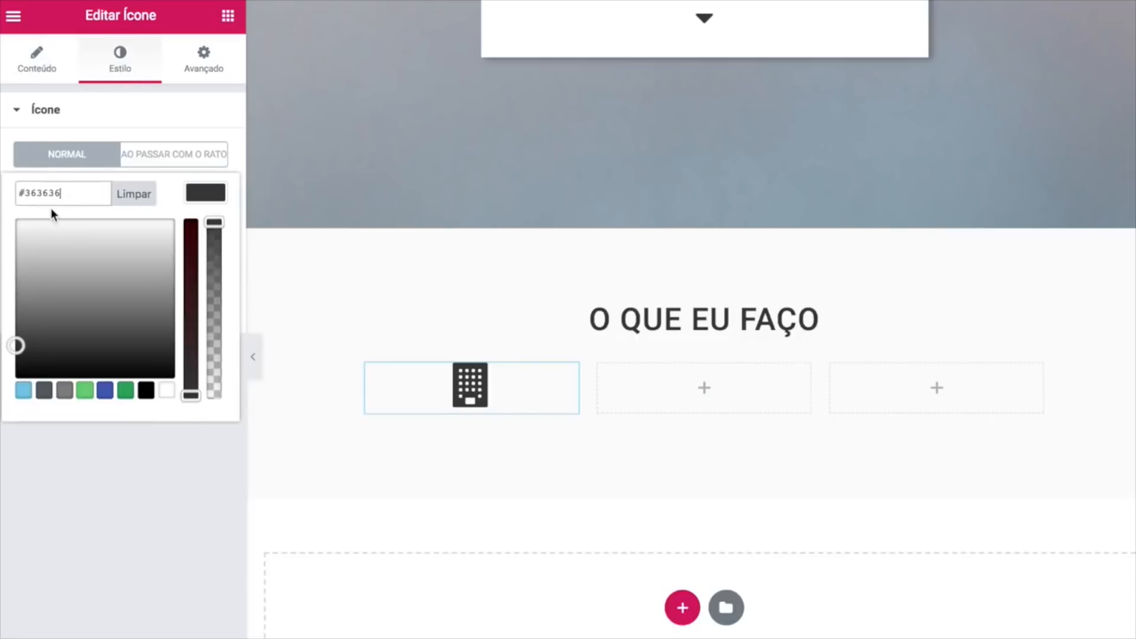
pyautogui.click(205, 192)
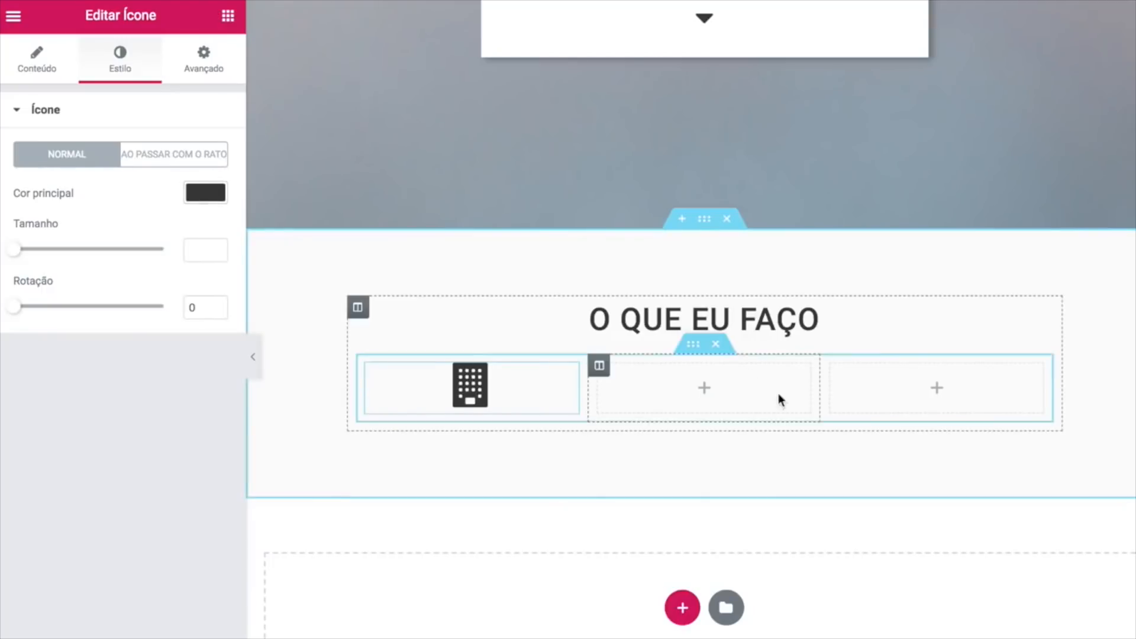
# Set the building icon's size to 25
pyautogui.click(23, 249)
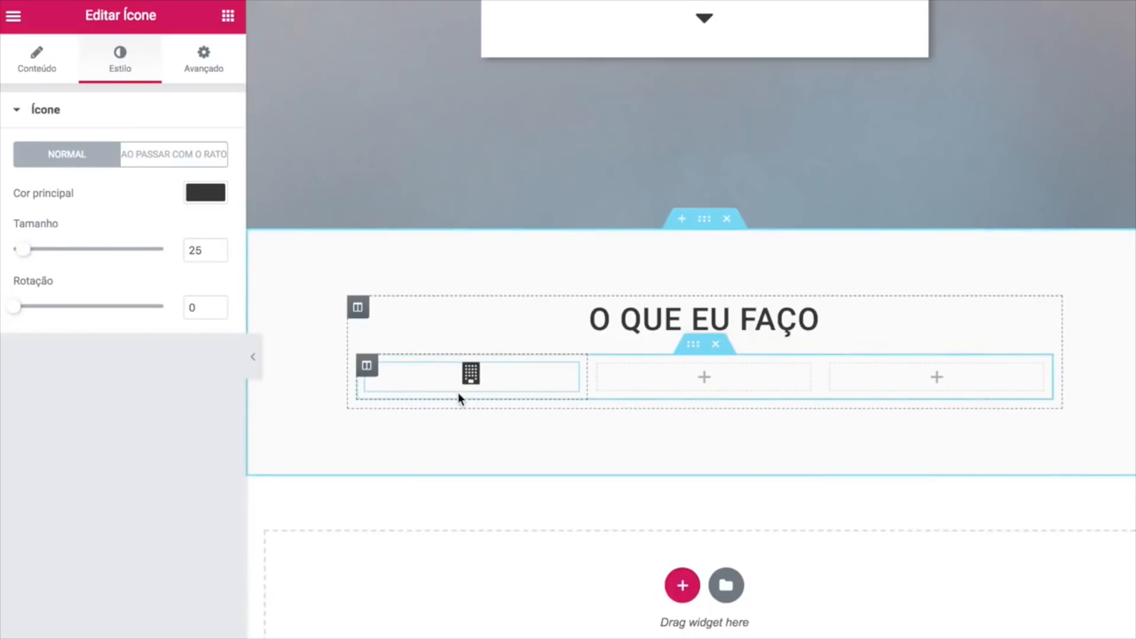
# Add a heading widget below the building icon with the text "Empresas" and centre it
pyautogui.click(227, 18)
pyautogui.moveTo(171, 201); pyautogui.dragTo(441, 366)
pyautogui.click(197, 183)
pyautogui.tripleClick(184, 182)
pyautogui.write('Empresas')
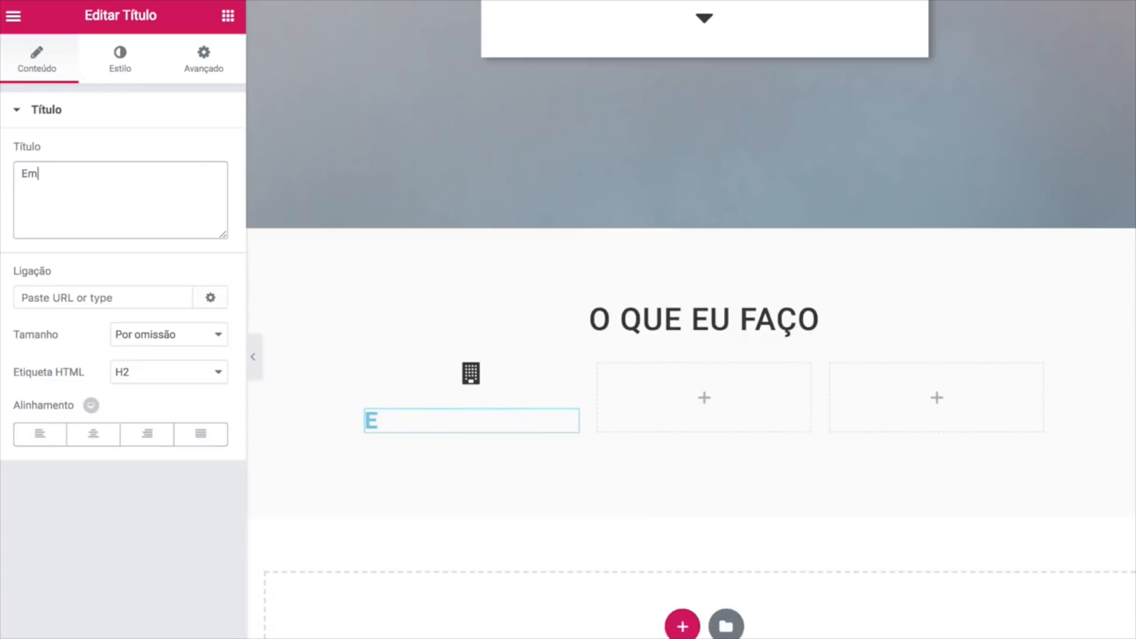
pyautogui.click(93, 433)
# Set the "Empresas" heading's text colour to #333
pyautogui.click(120, 59)
pyautogui.click(205, 153)
pyautogui.click(57, 154)
pyautogui.write('#333')
pyautogui.click(125, 414)
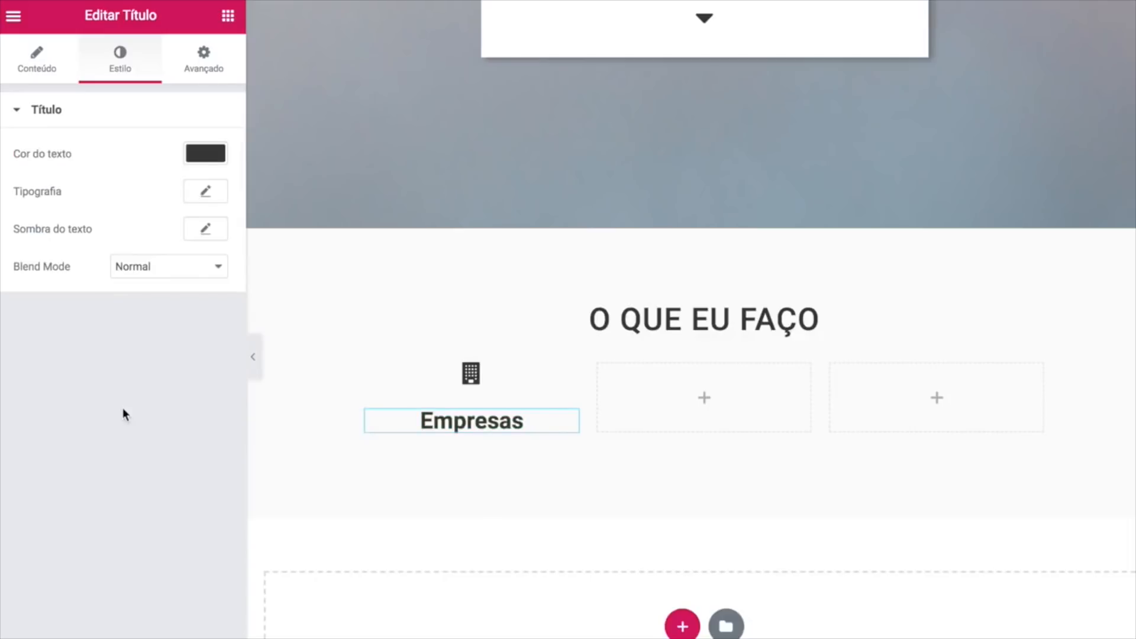
# Set the "Empresas" heading's typography to size 18 px, weight 500, uppercase (Maiúsculas) and letter spacing .2
pyautogui.click(205, 191)
pyautogui.click(196, 302)
pyautogui.write('18')
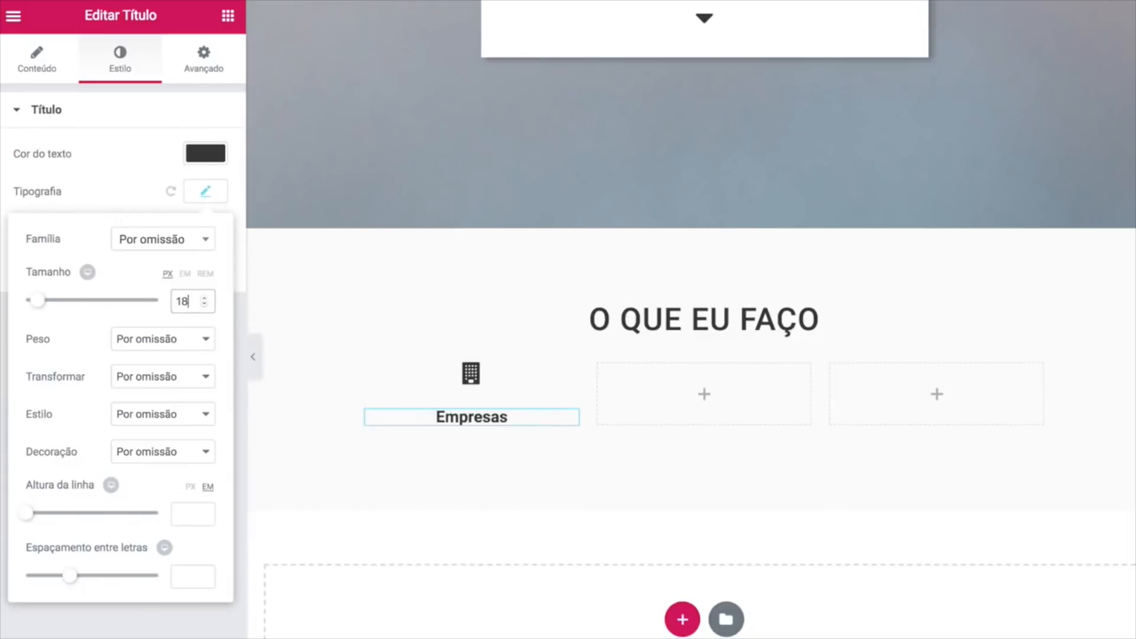
pyautogui.click(187, 351)
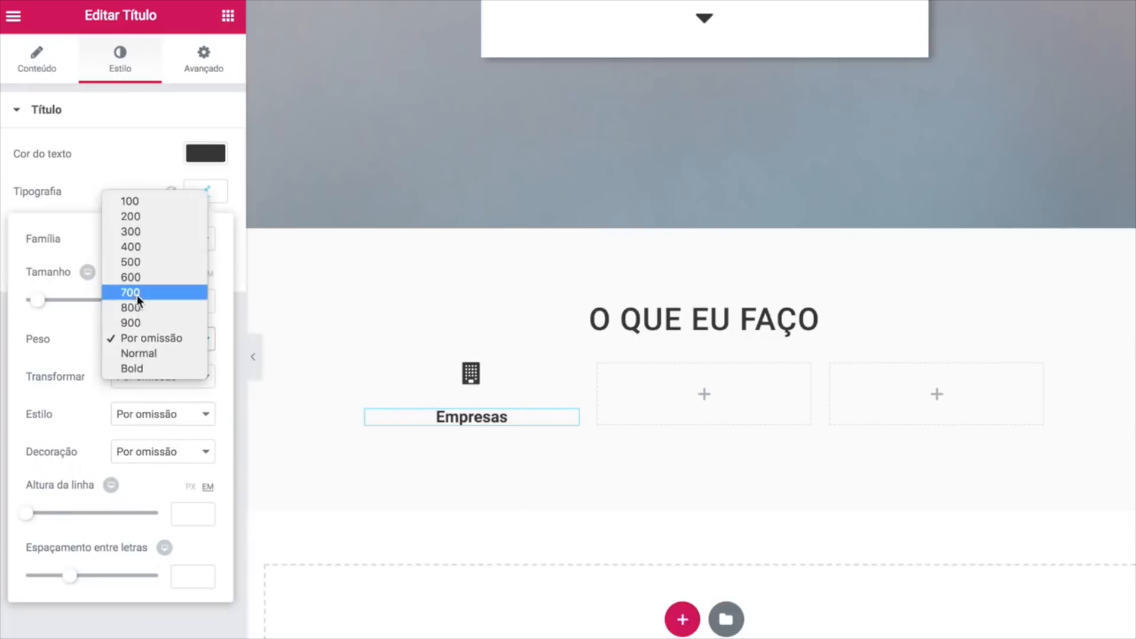
pyautogui.click(137, 263)
pyautogui.click(140, 381)
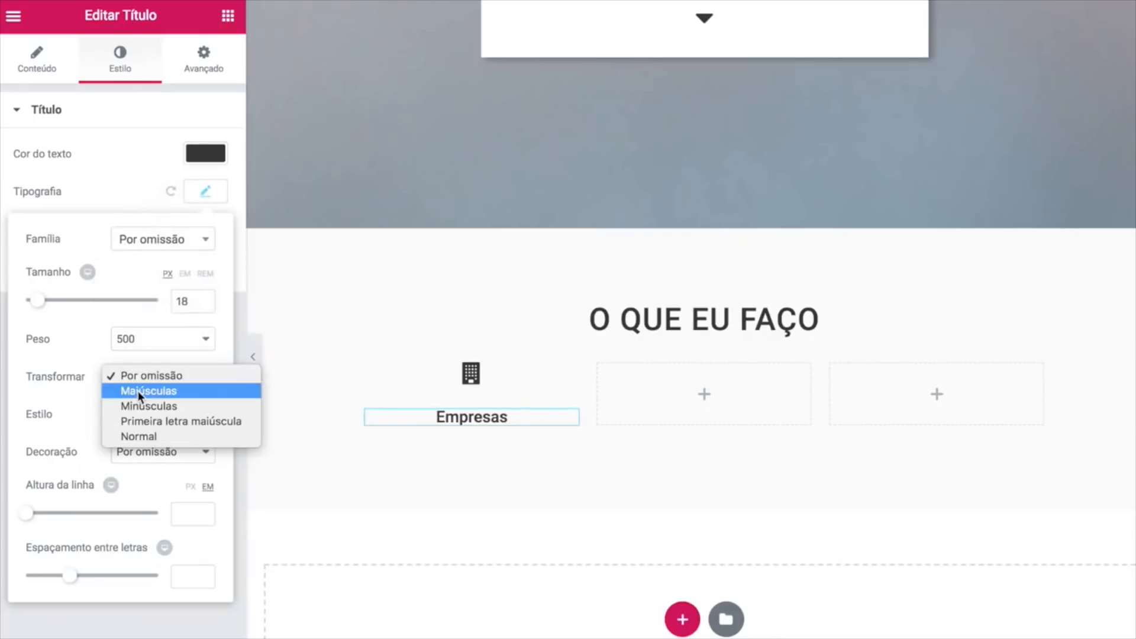
pyautogui.click(137, 392)
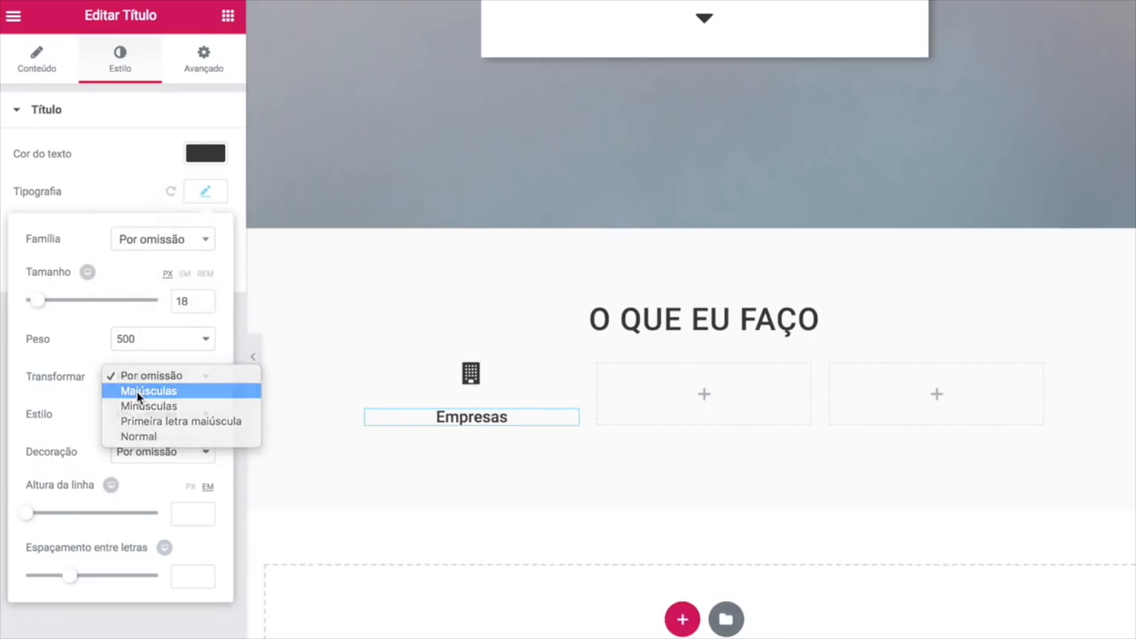
pyautogui.click(187, 583)
pyautogui.write('.2')
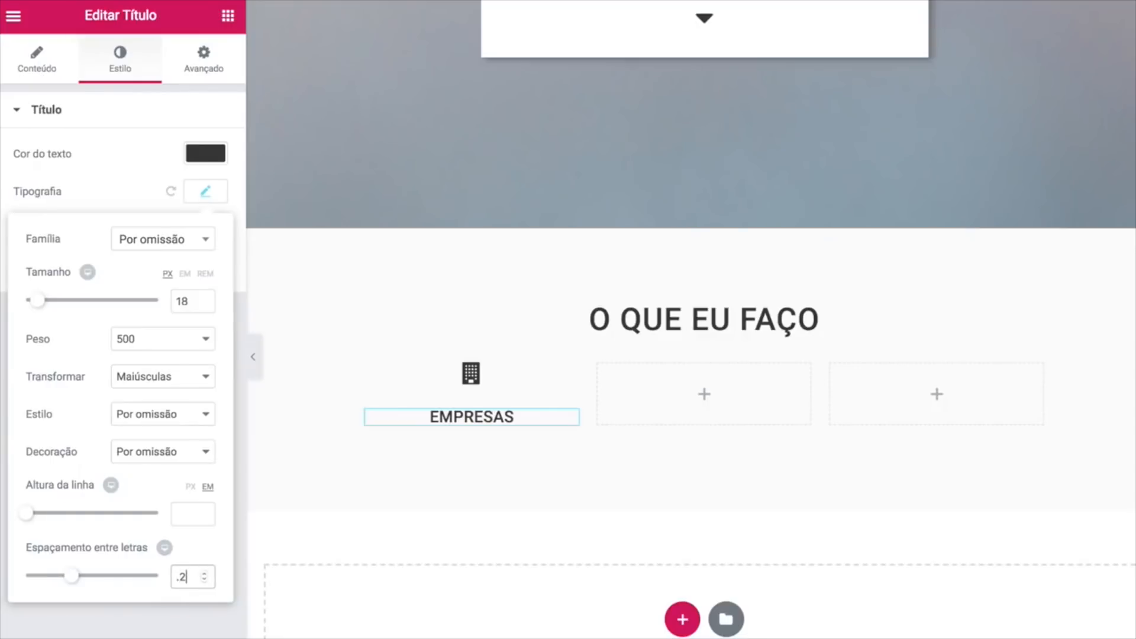
pyautogui.click(148, 619)
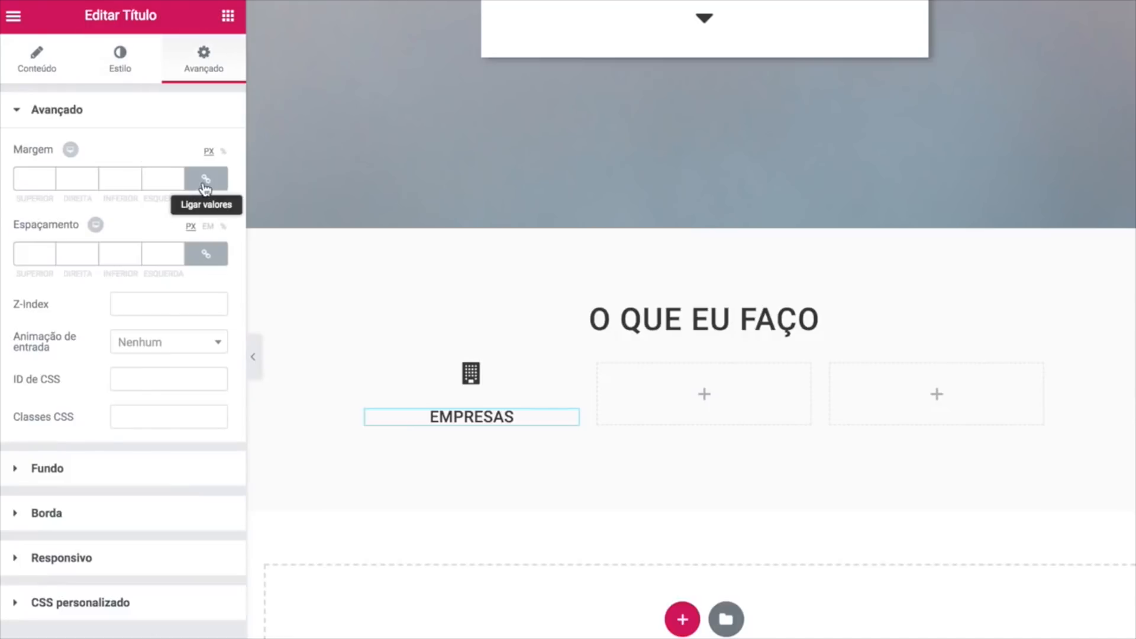
# Unlink the "Empresas" heading's margin values and set its top margin to -20 px
pyautogui.click(206, 179)
pyautogui.click(49, 181)
pyautogui.click(49, 181)
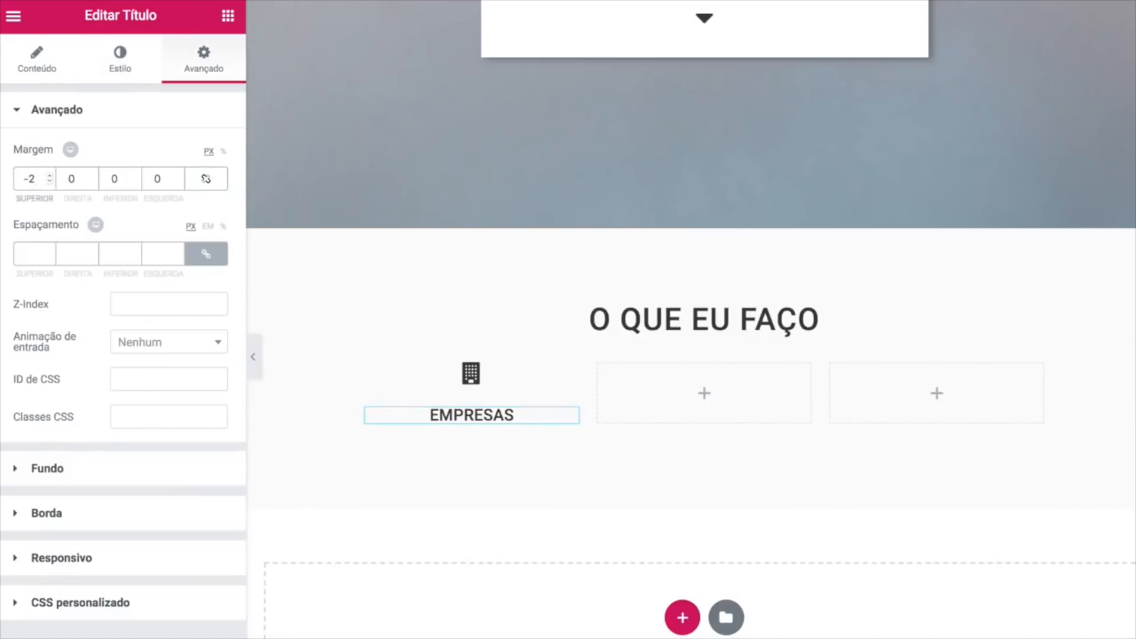
pyautogui.write('0')
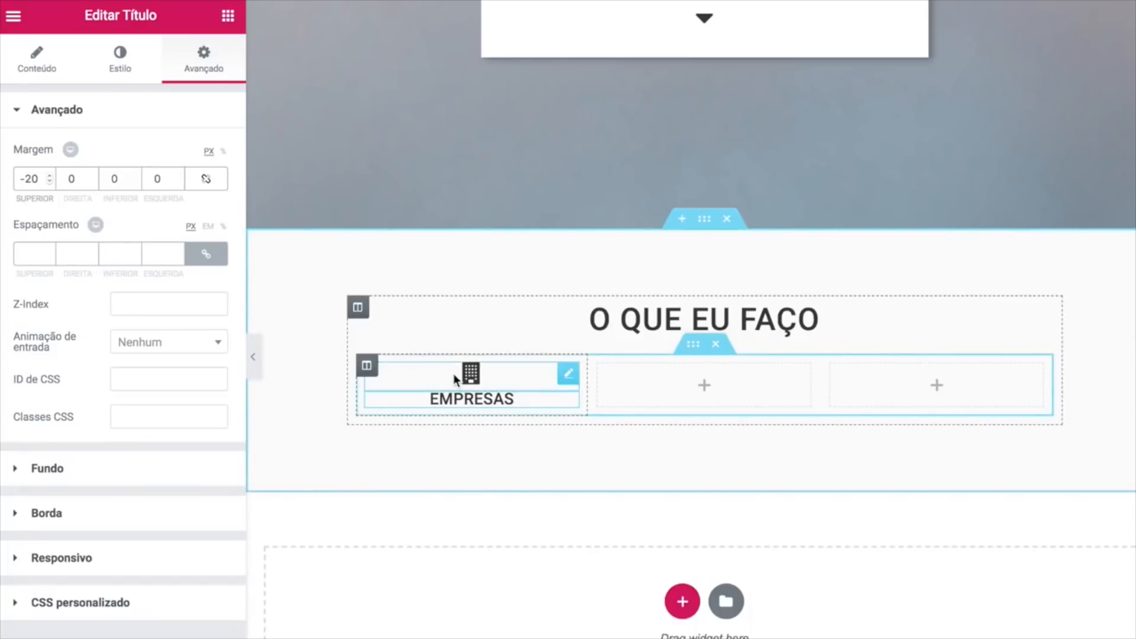
# Add an image widget below the "Empresas" heading and upload IMG02_o_que_faco1.jpg into it
pyautogui.click(228, 15)
pyautogui.moveTo(59, 273); pyautogui.dragTo(426, 414)
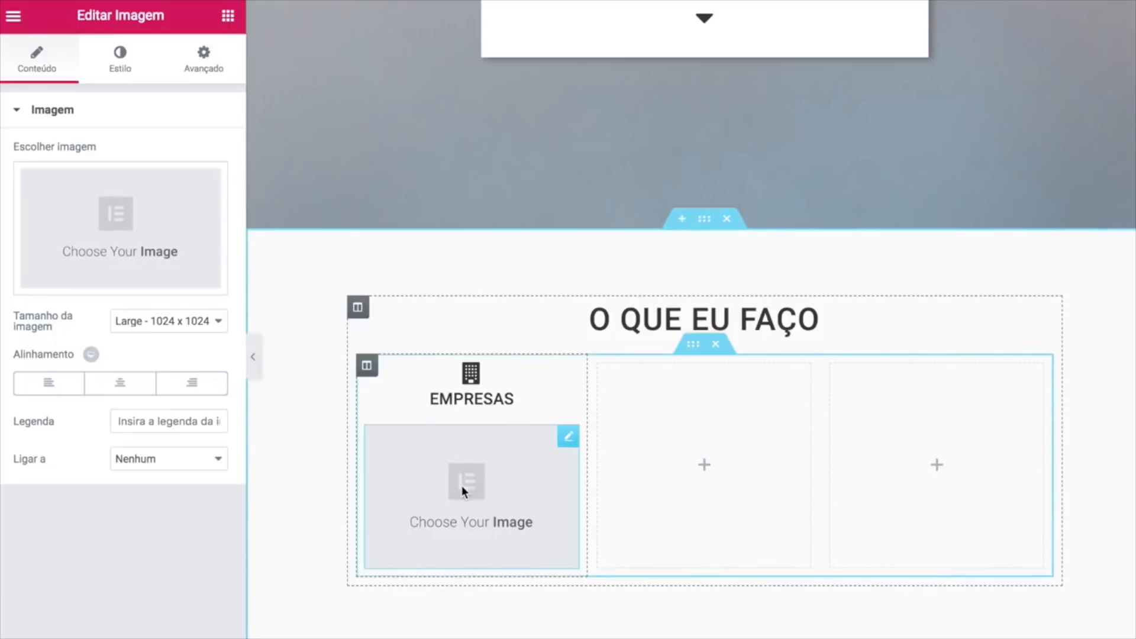
pyautogui.click(120, 217)
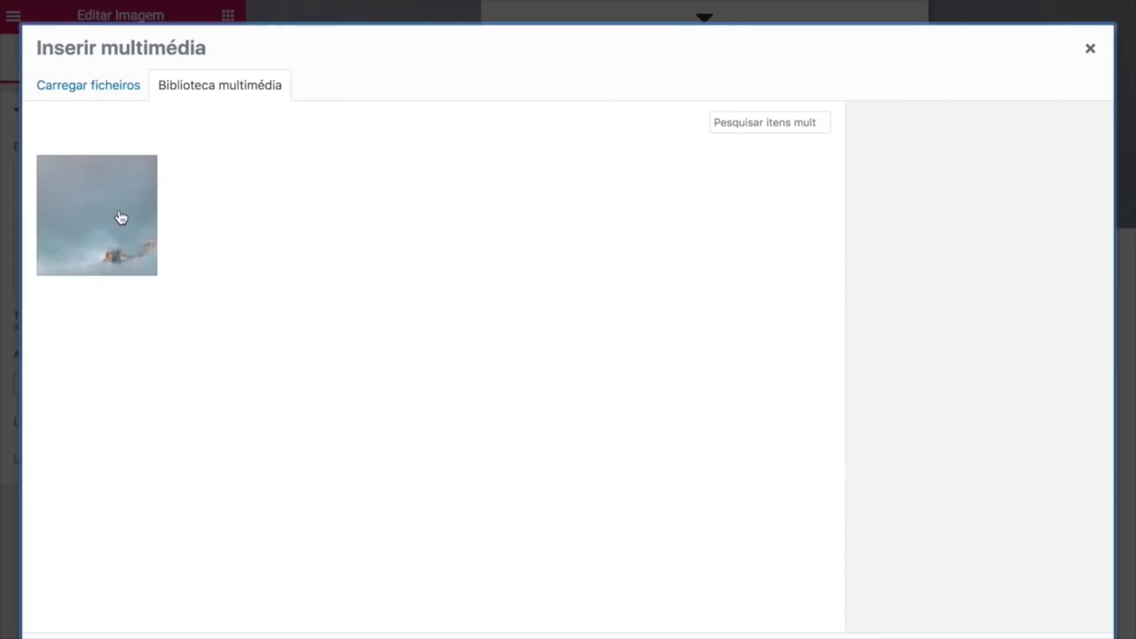
pyautogui.click(66, 98)
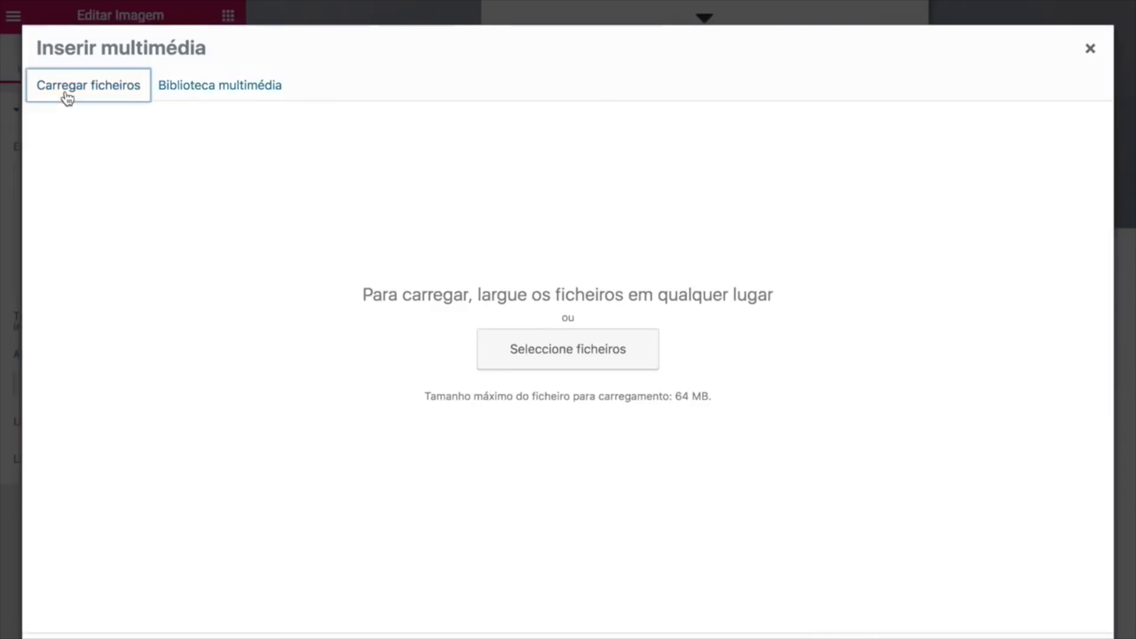
pyautogui.click(517, 355)
pyautogui.click(435, 82)
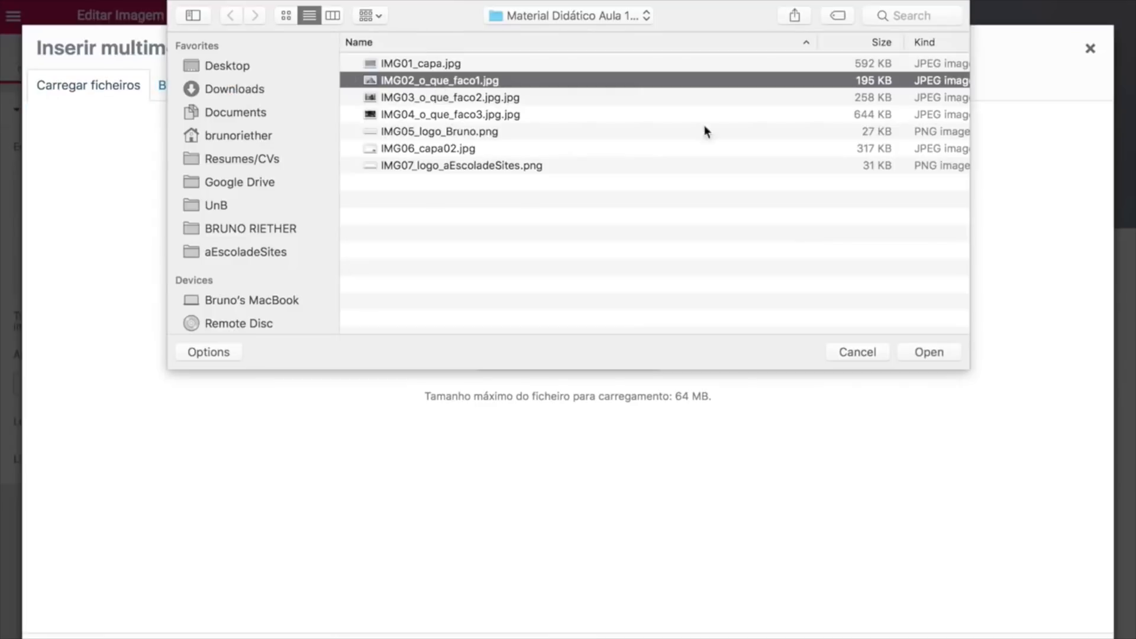
pyautogui.click(927, 352)
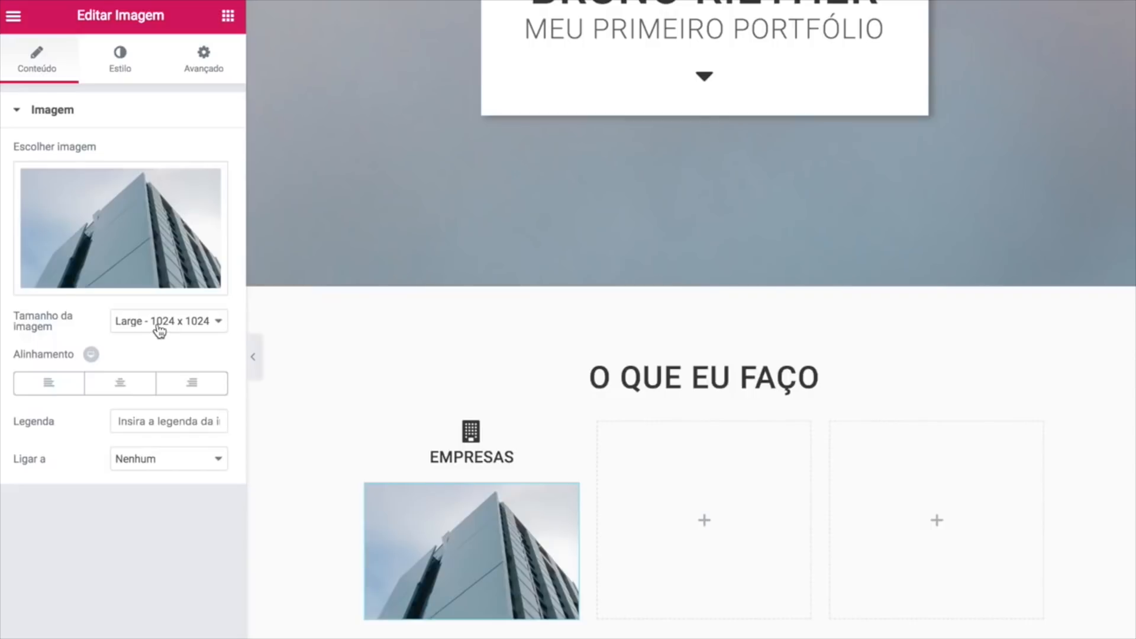
# Set the building photo's image size to Original, and unlink its margins with a top margin of -10 px
pyautogui.click(205, 324)
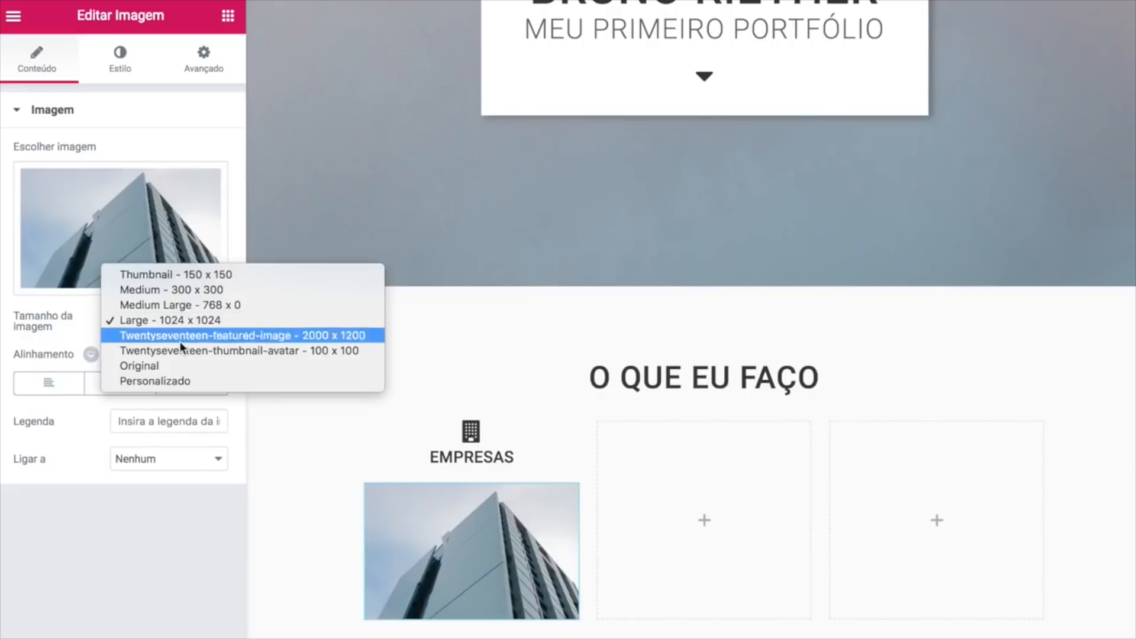
pyautogui.press('Escape')
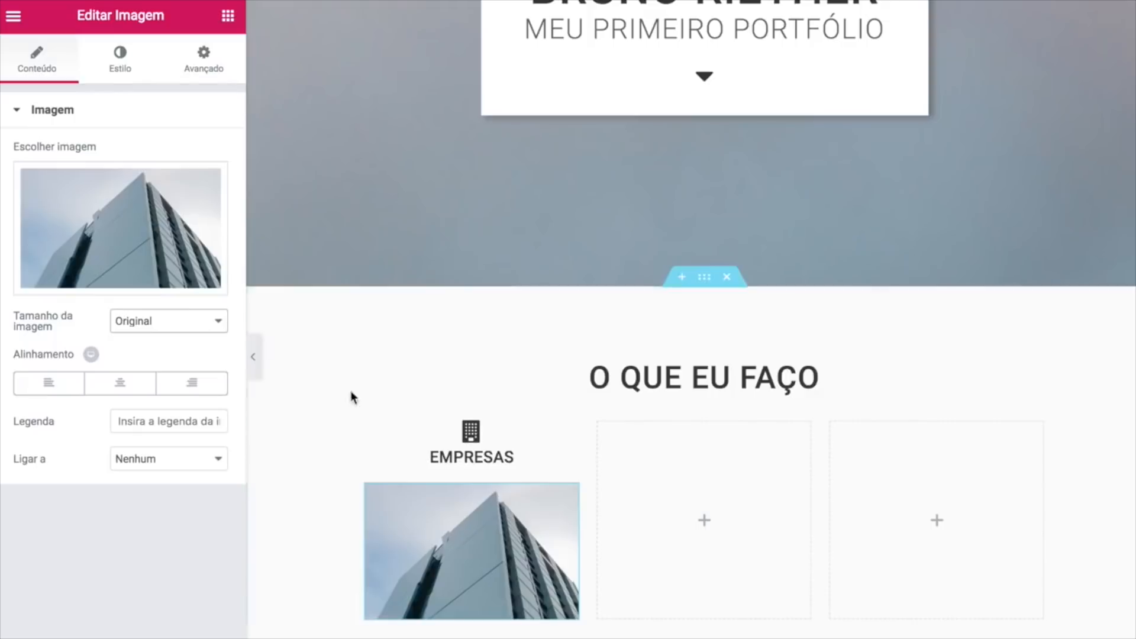
pyautogui.click(199, 78)
pyautogui.click(203, 180)
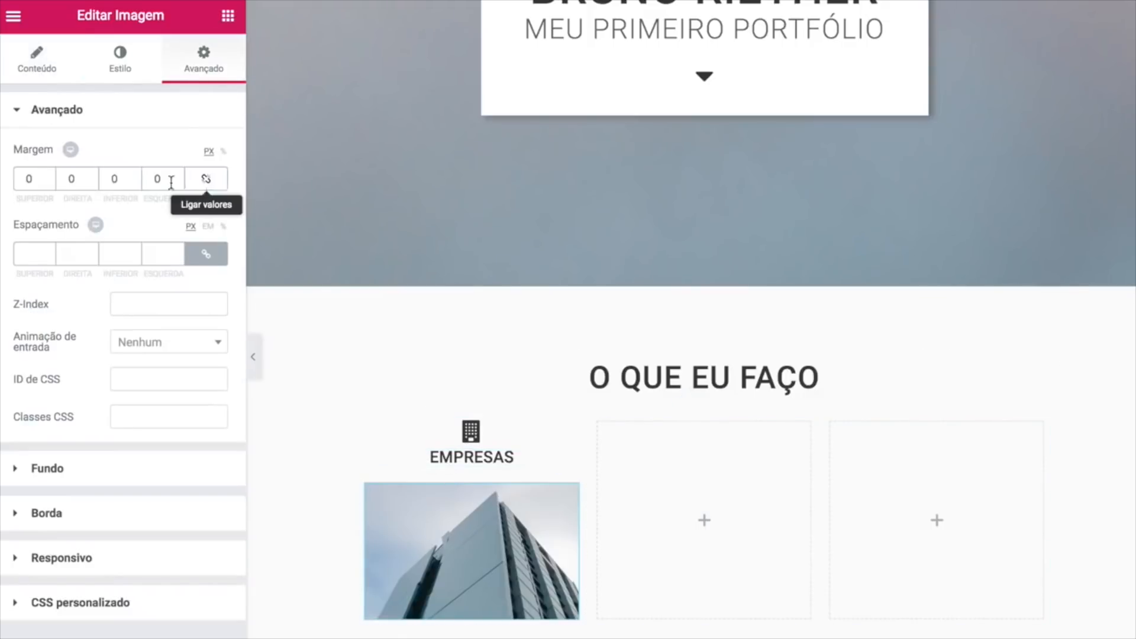
pyautogui.click(51, 187)
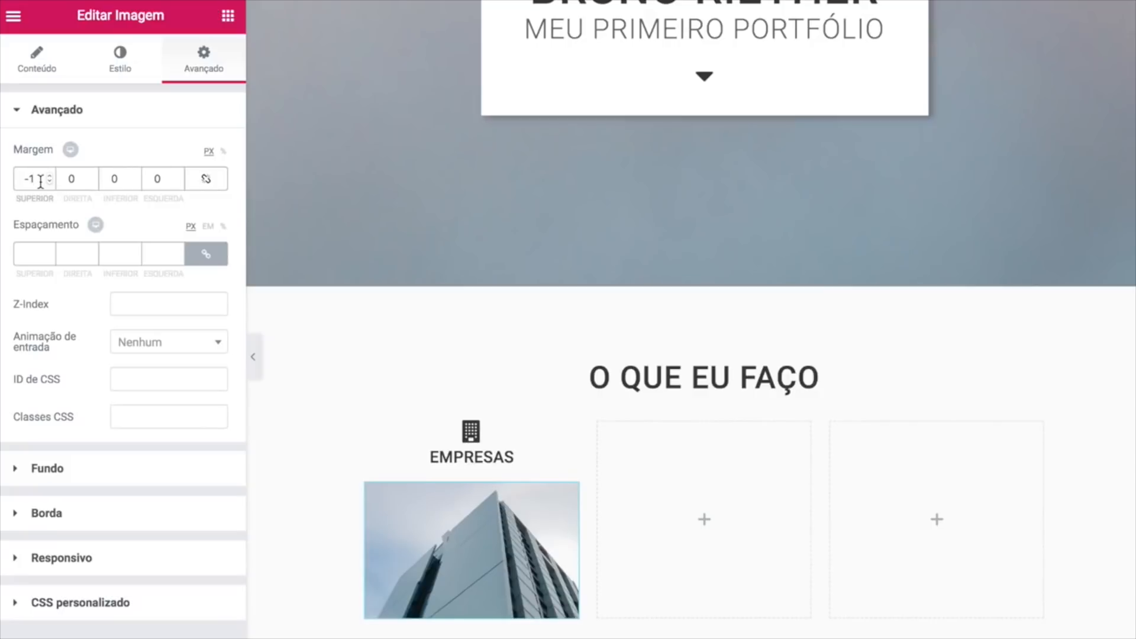
pyautogui.write('0')
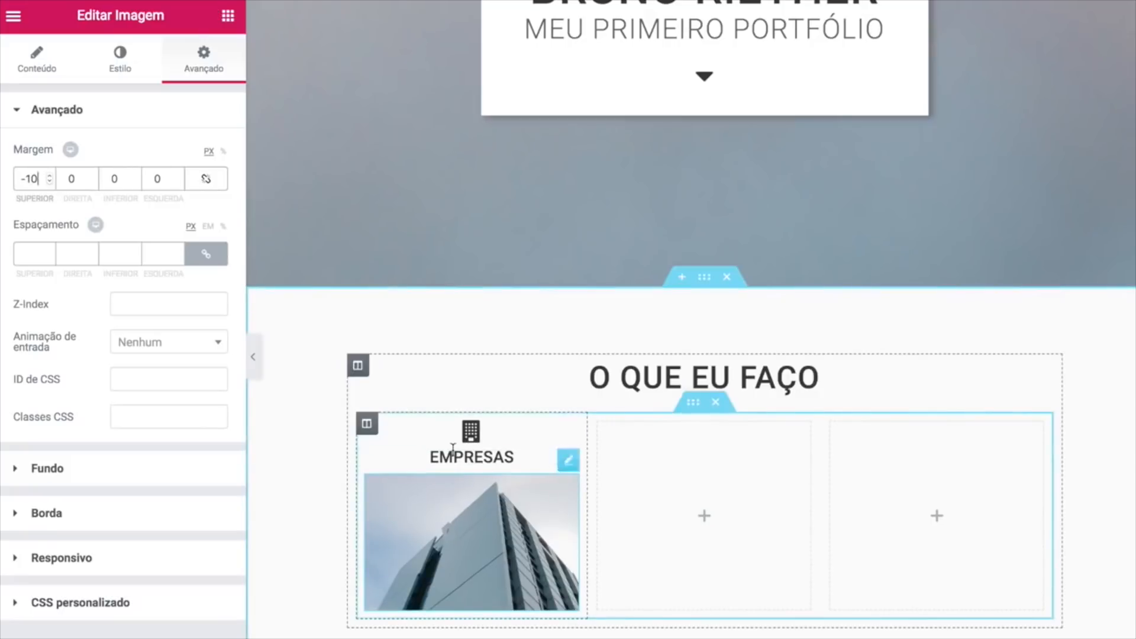
# Add a text editor widget below the photo reading "Fotos da sua empresa e da sua equipe de trabalho pra postar onde quiser!"
pyautogui.click(477, 516)
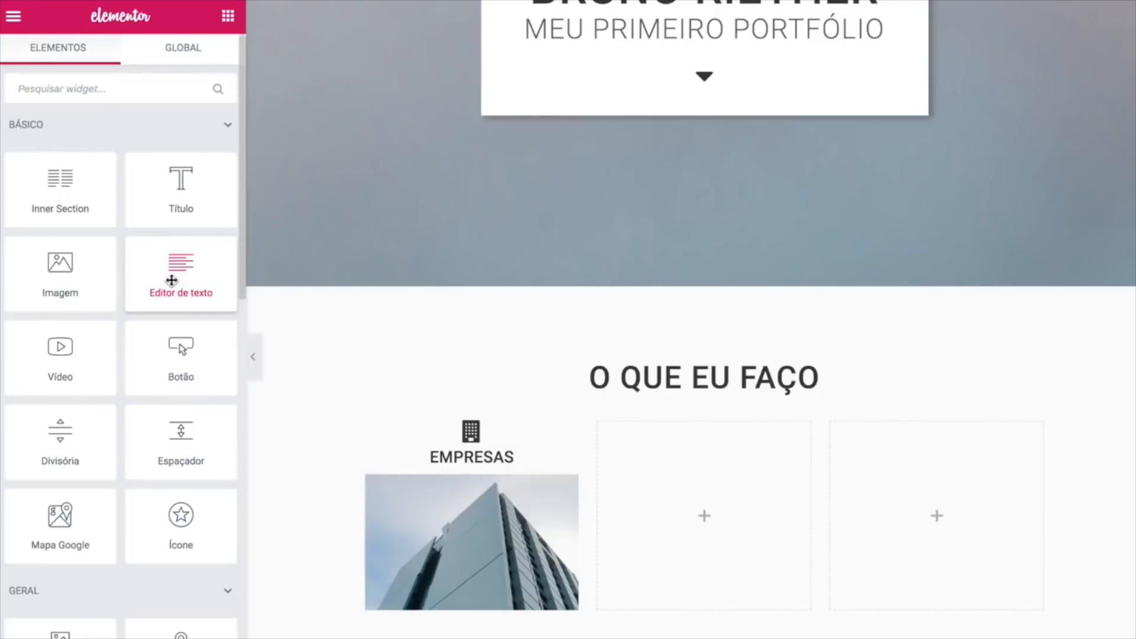
pyautogui.moveTo(440, 414); pyautogui.dragTo(439, 544)
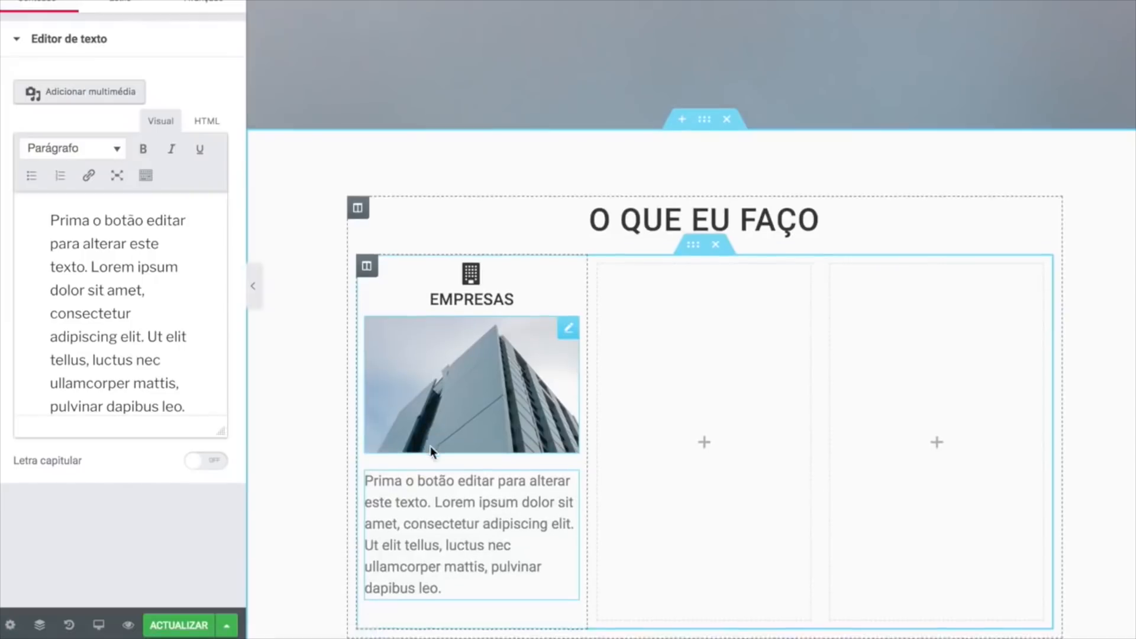
pyautogui.click(175, 402)
pyautogui.hotkey('ctrl', 'a')
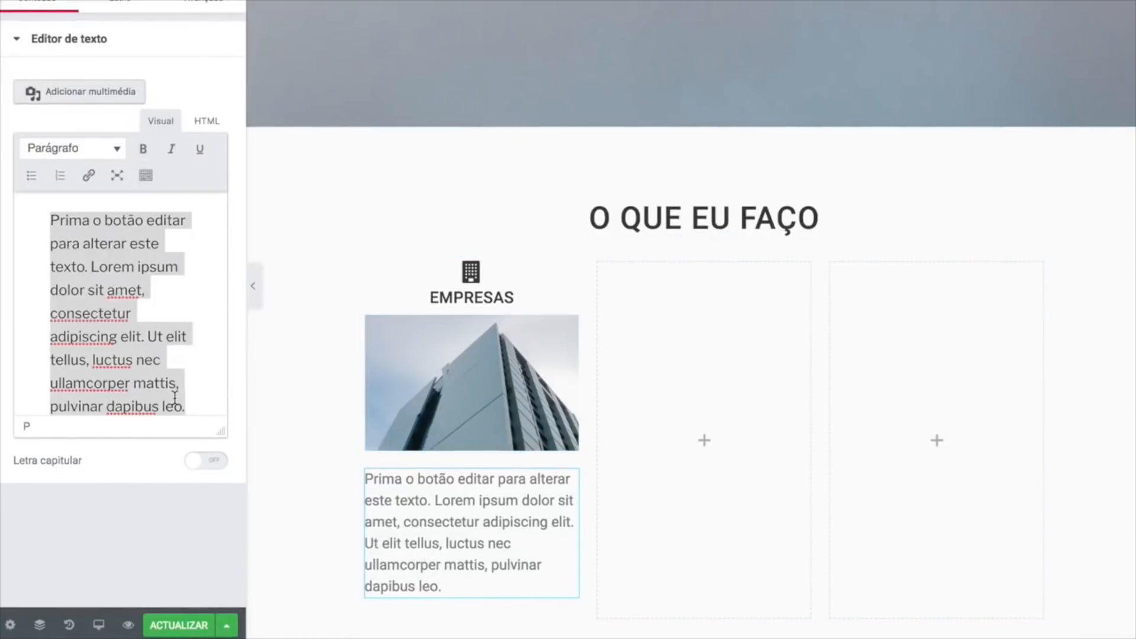
pyautogui.write('Fotos da sua empresa e da sua equipe de trabalho pra postar onde quiser!')
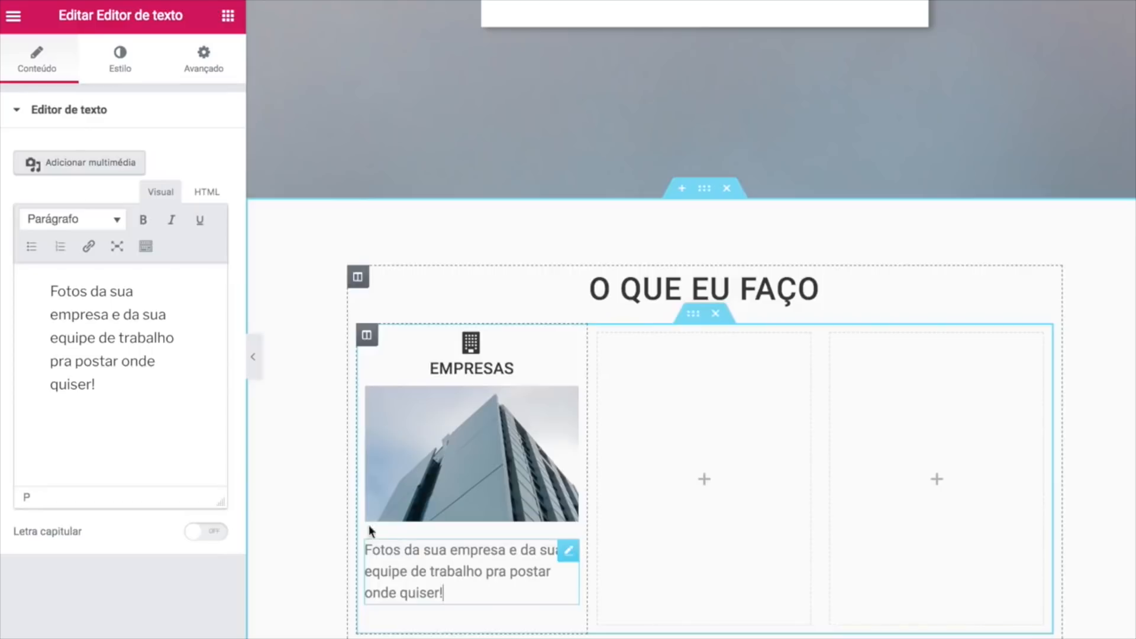
# Centre the description text below the photo, and unlink its margins with a top margin of -10 px
pyautogui.click(119, 74)
pyautogui.click(107, 178)
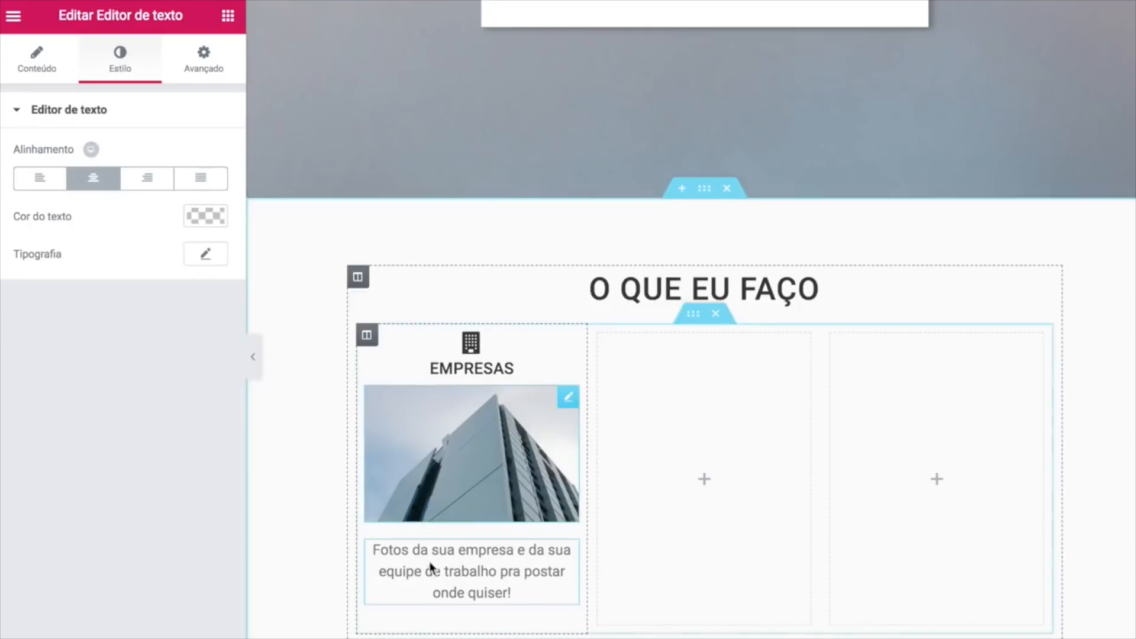
pyautogui.click(203, 65)
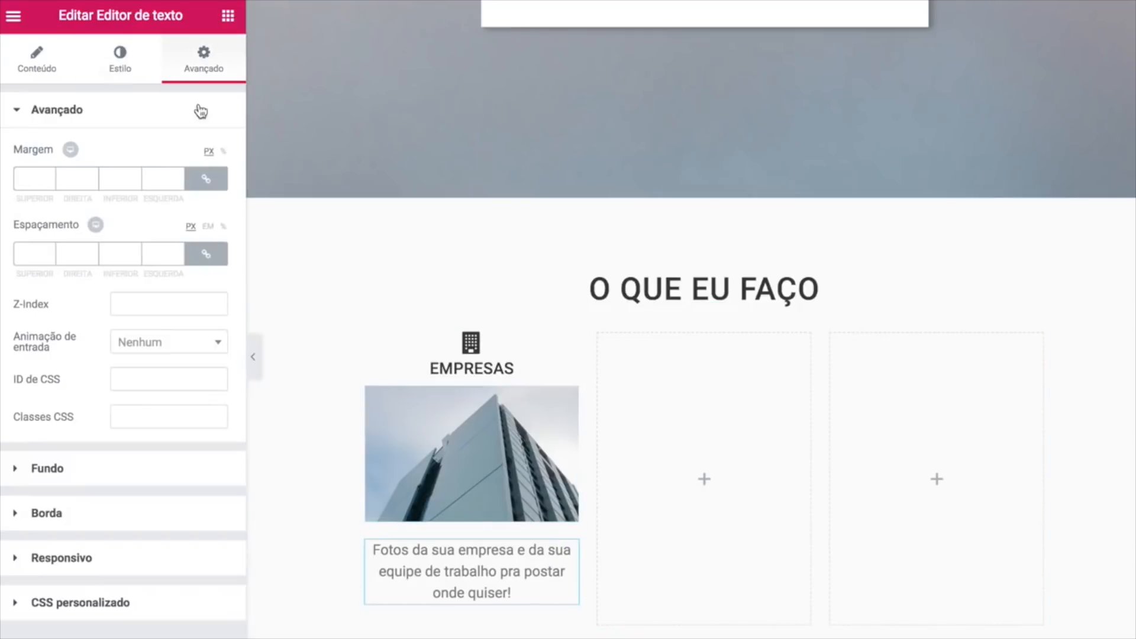
pyautogui.click(206, 179)
pyautogui.click(49, 181)
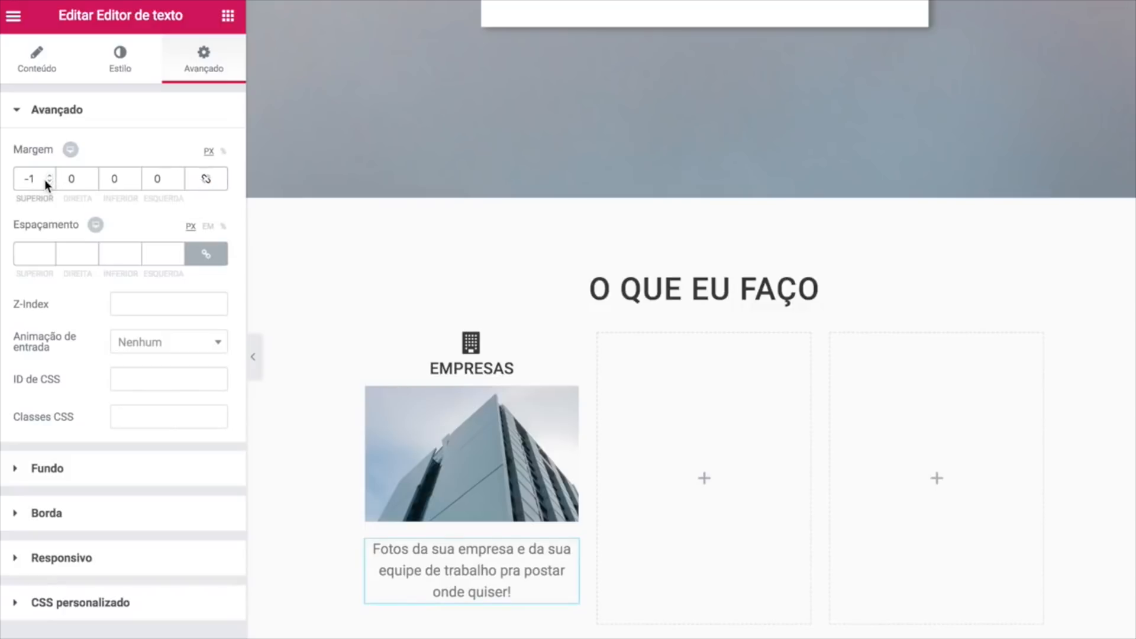
pyautogui.write('0')
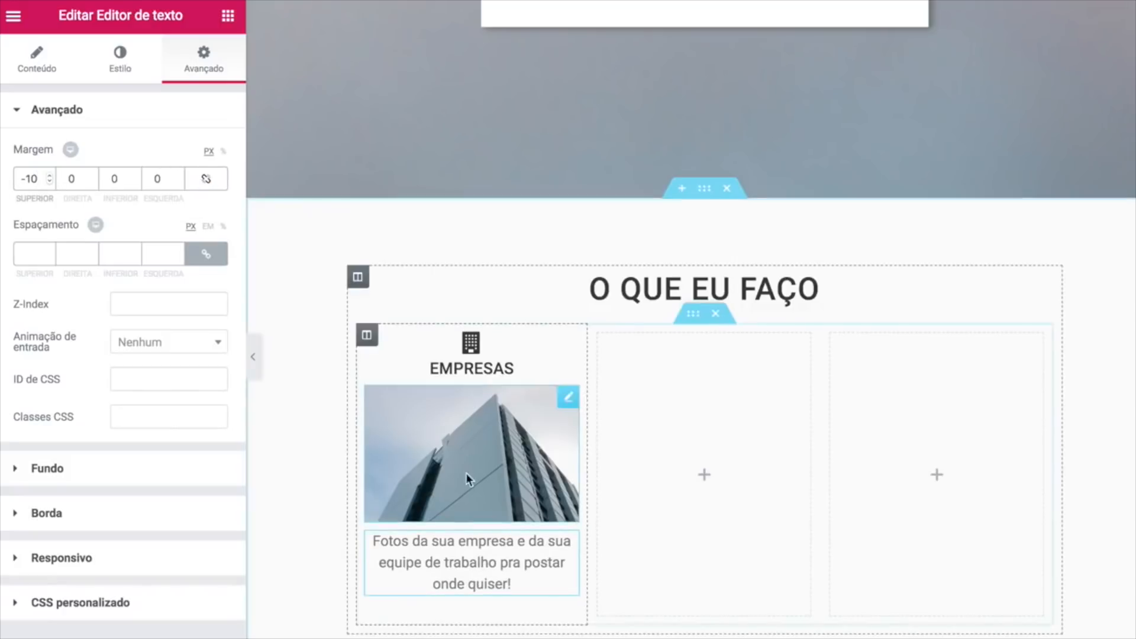
# Add a button widget below the description text and label it "Saiba Mais"
pyautogui.click(226, 16)
pyautogui.moveTo(162, 359); pyautogui.dragTo(417, 591)
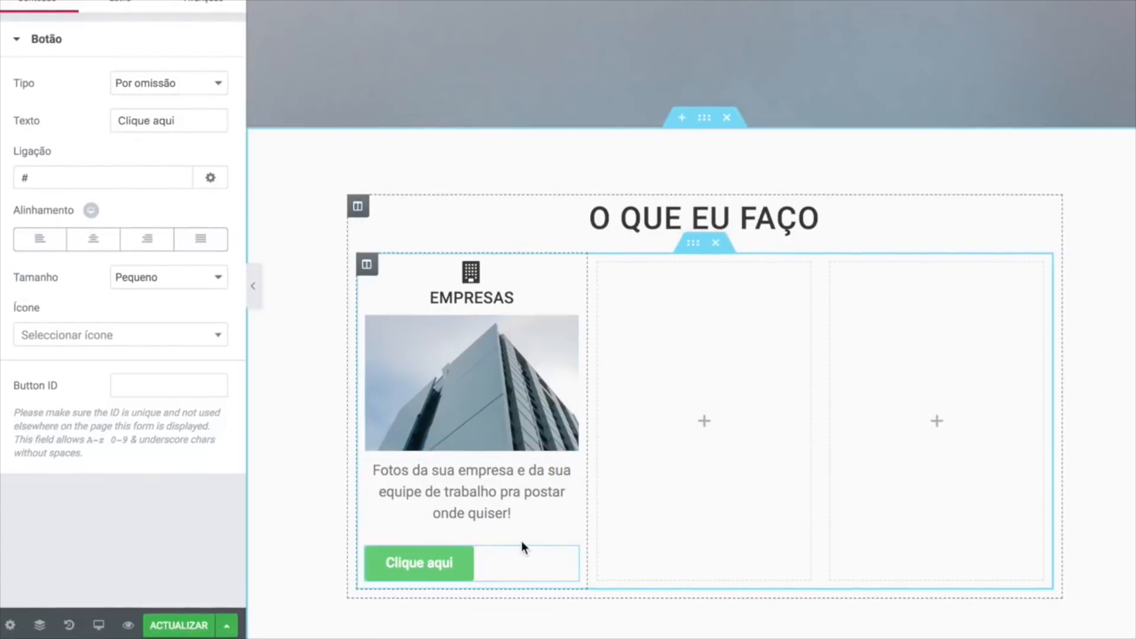
pyautogui.moveTo(143, 122); pyautogui.dragTo(61, 121)
pyautogui.write('Saiba Mais')
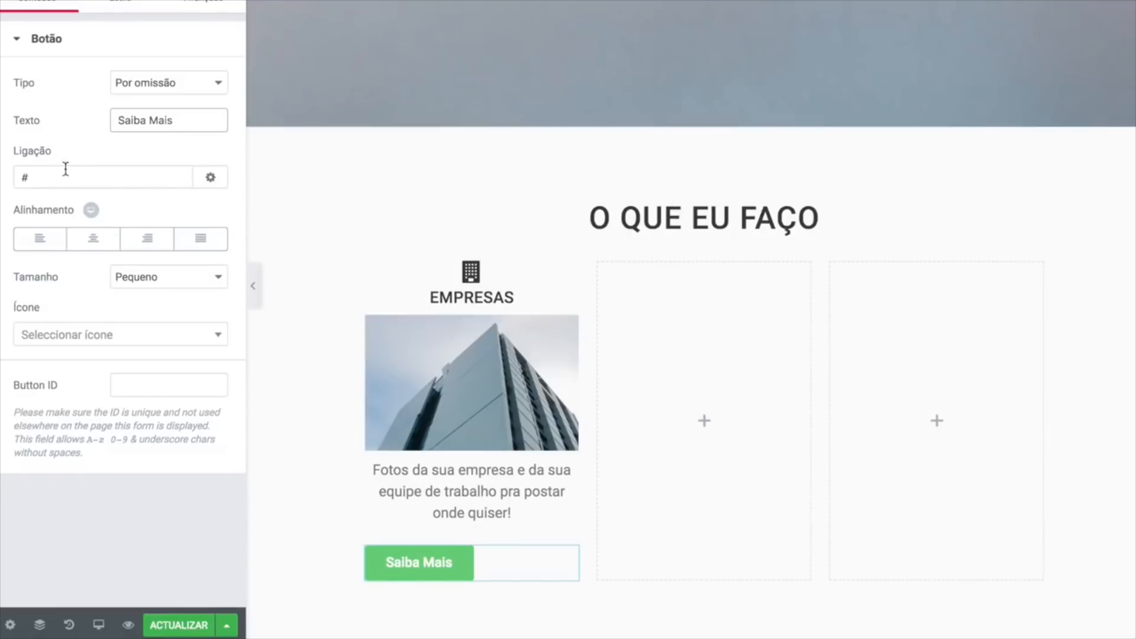
pyautogui.moveTo(35, 178); pyautogui.dragTo(22, 177)
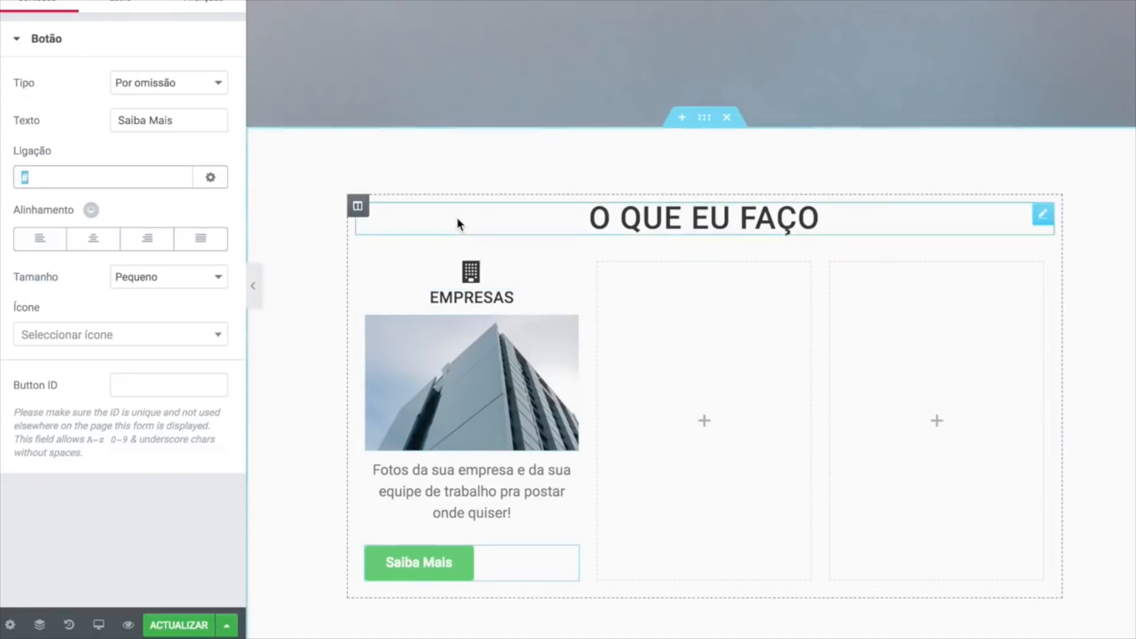
pyautogui.click(25, 170)
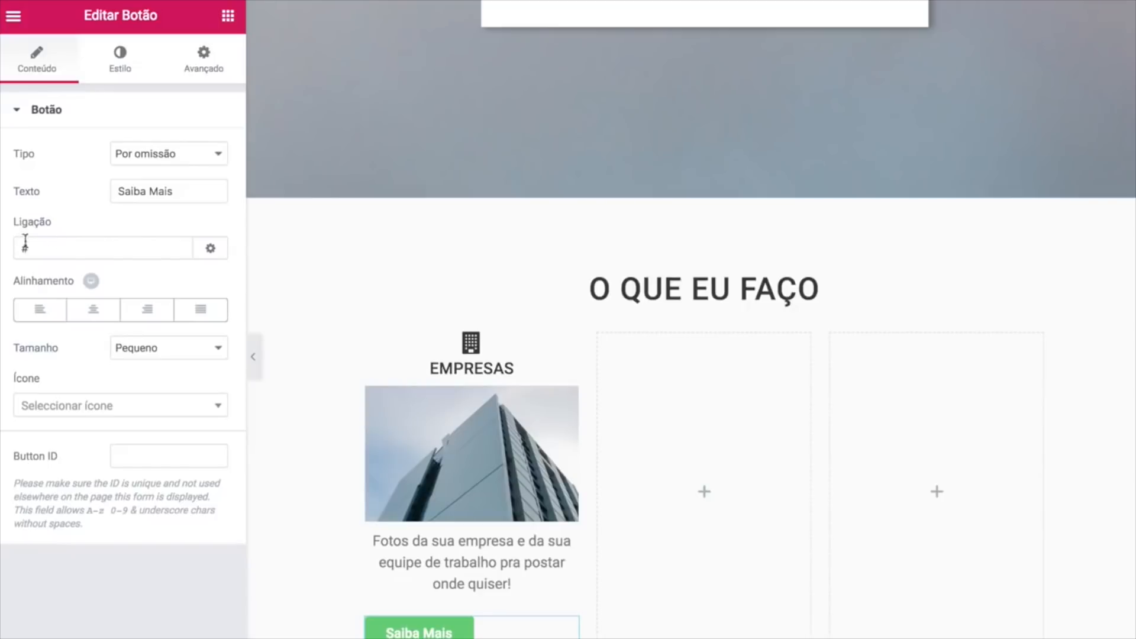
pyautogui.press('BackSpace')
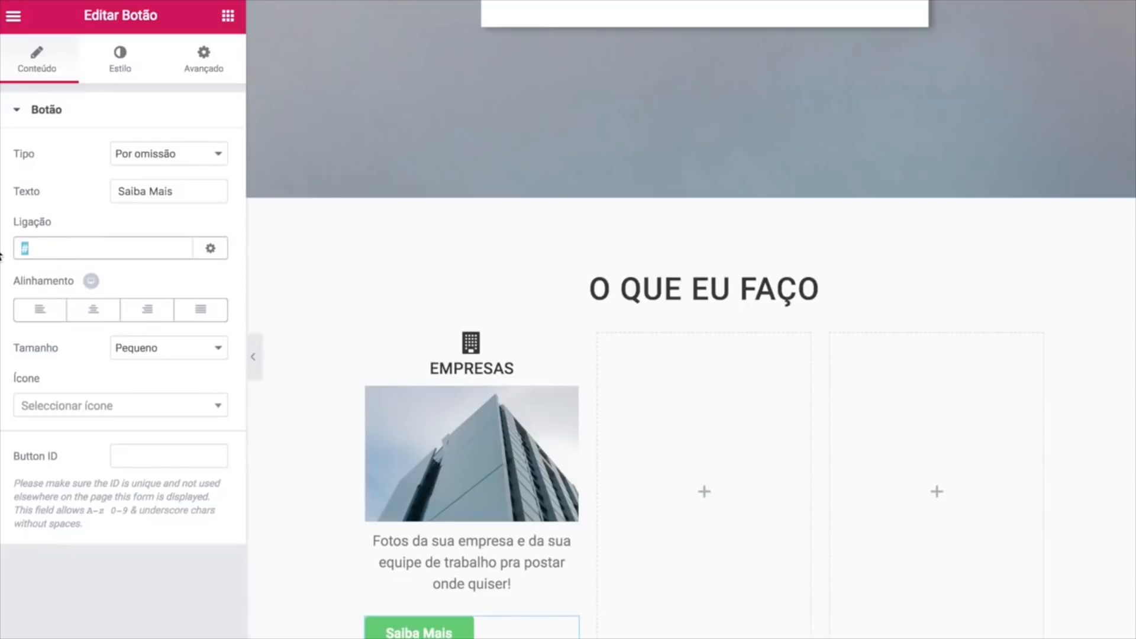
pyautogui.write('https://www.aescolade')
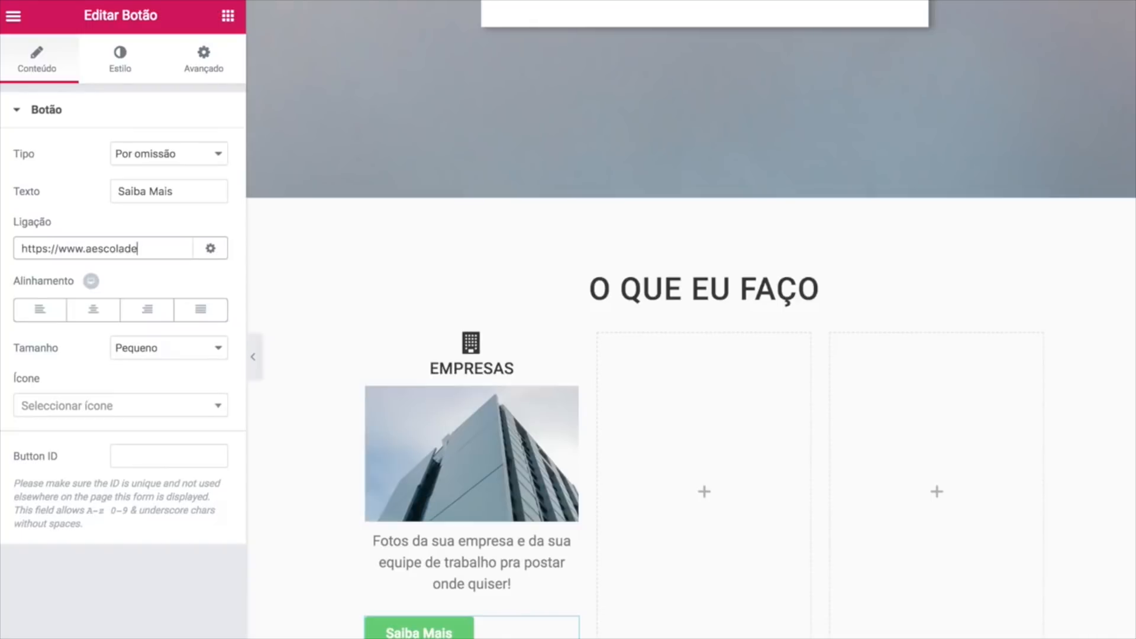
pyautogui.write('sites.com.br')
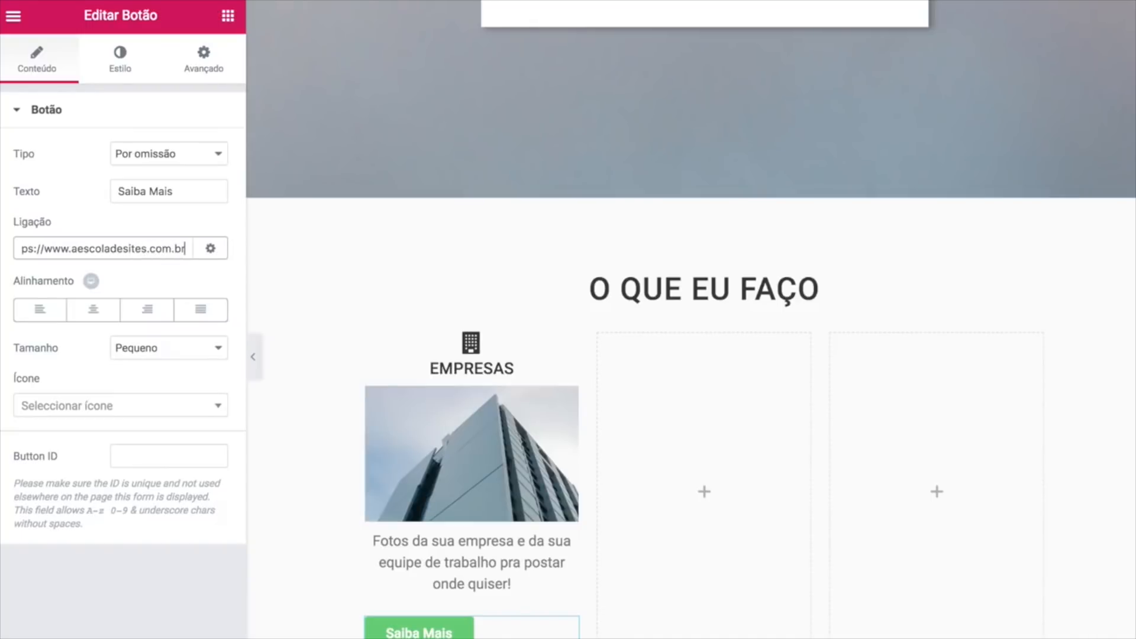
pyautogui.write('/empresas')
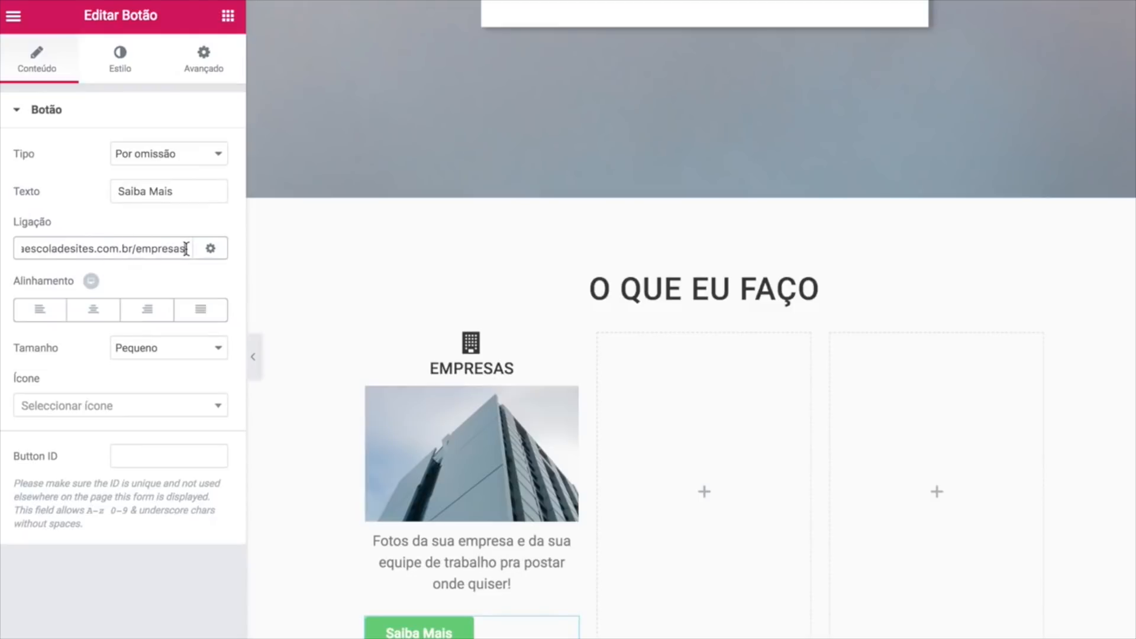
# Clear the Saiba Mais button's link and centre the button in its column
pyautogui.press('Home')
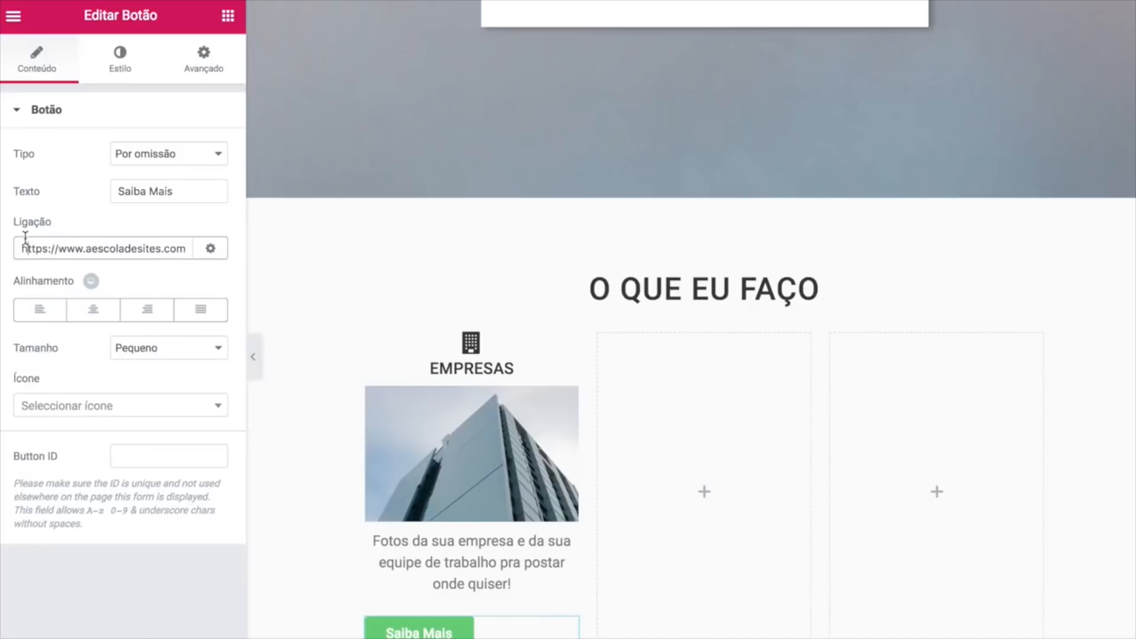
pyautogui.hotkey('ctrl', 'a')
pyautogui.press('BackSpace')
pyautogui.click(95, 314)
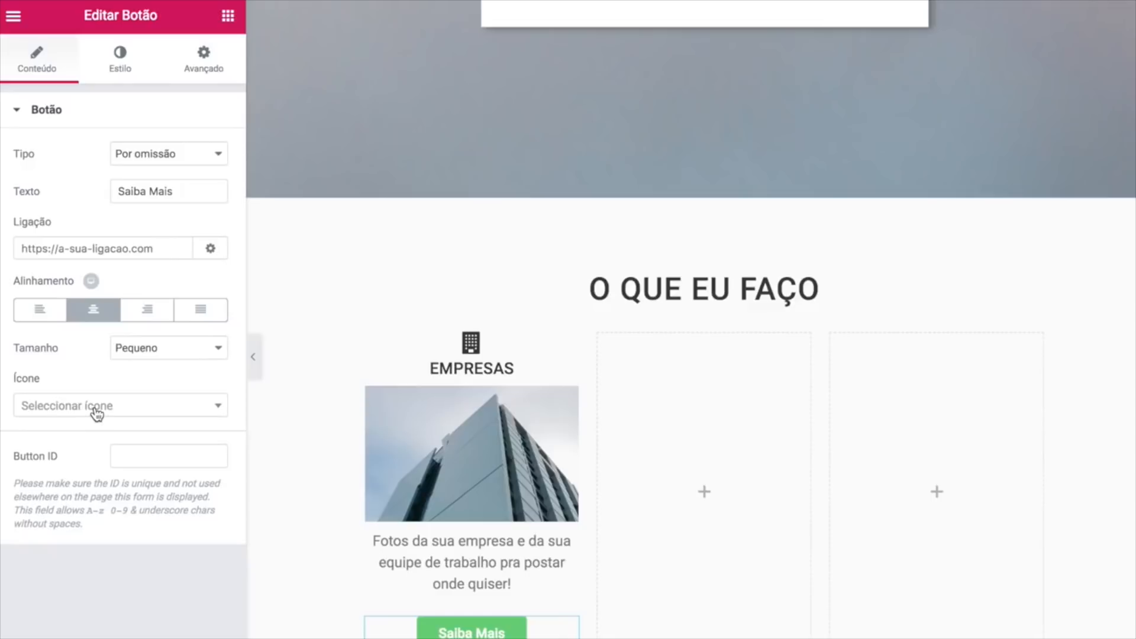
# Add the caret-right icon before the Saiba Mais button's text, with an icon spacing of 7
pyautogui.click(167, 406)
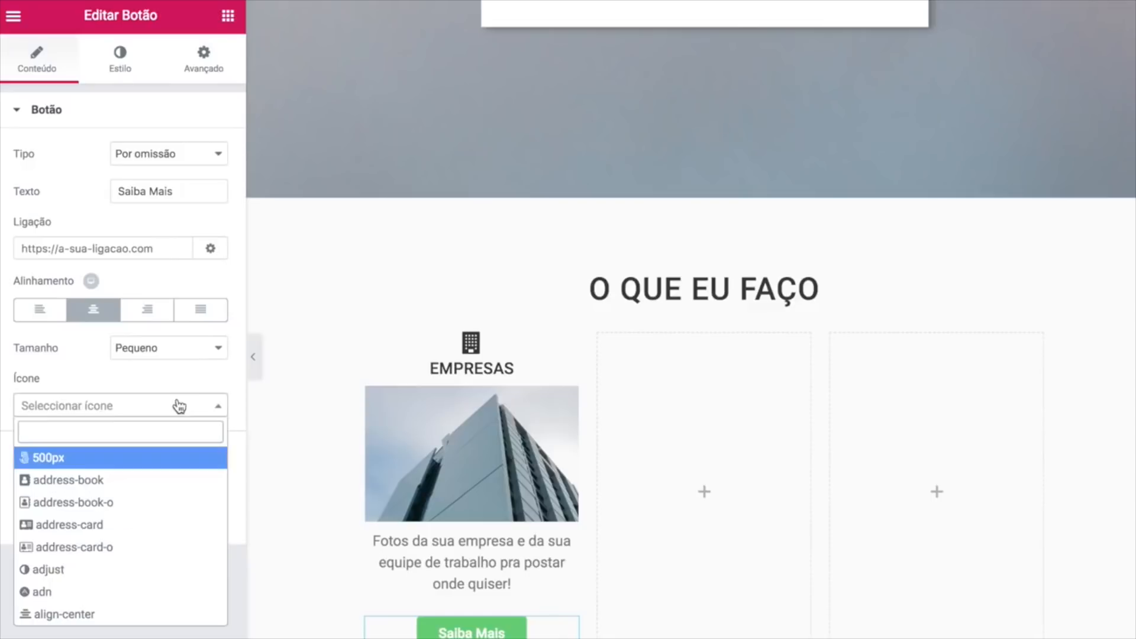
pyautogui.write('caret')
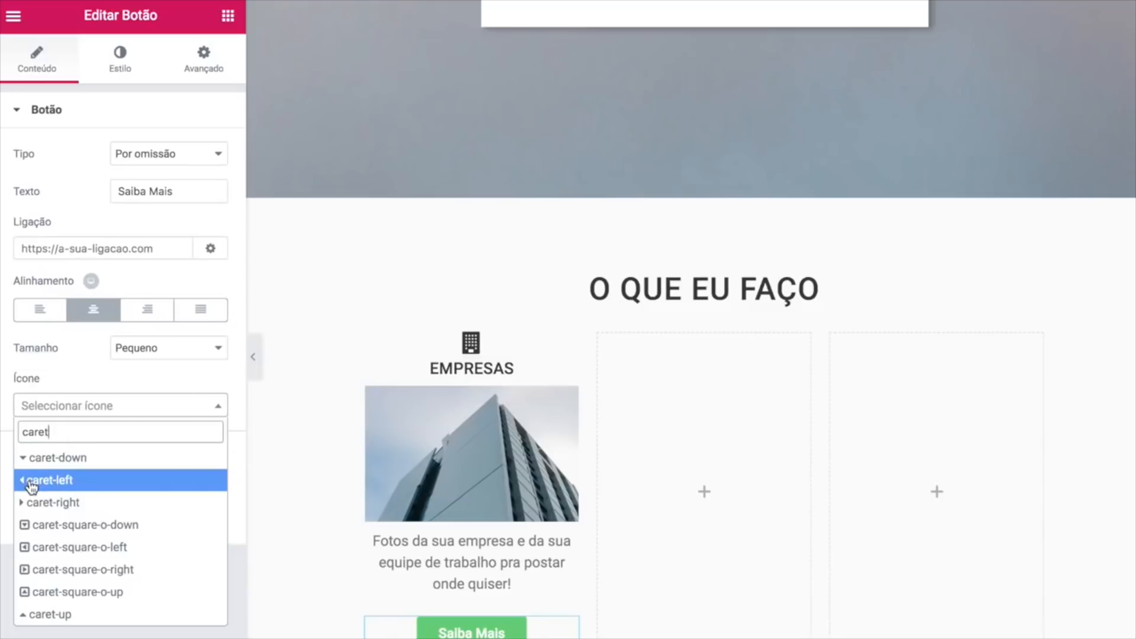
pyautogui.moveTo(74, 433); pyautogui.dragTo(19, 436)
pyautogui.press('BackSpace')
pyautogui.scroll(-5, 83, 533)
pyautogui.scroll(-10, 86, 533)
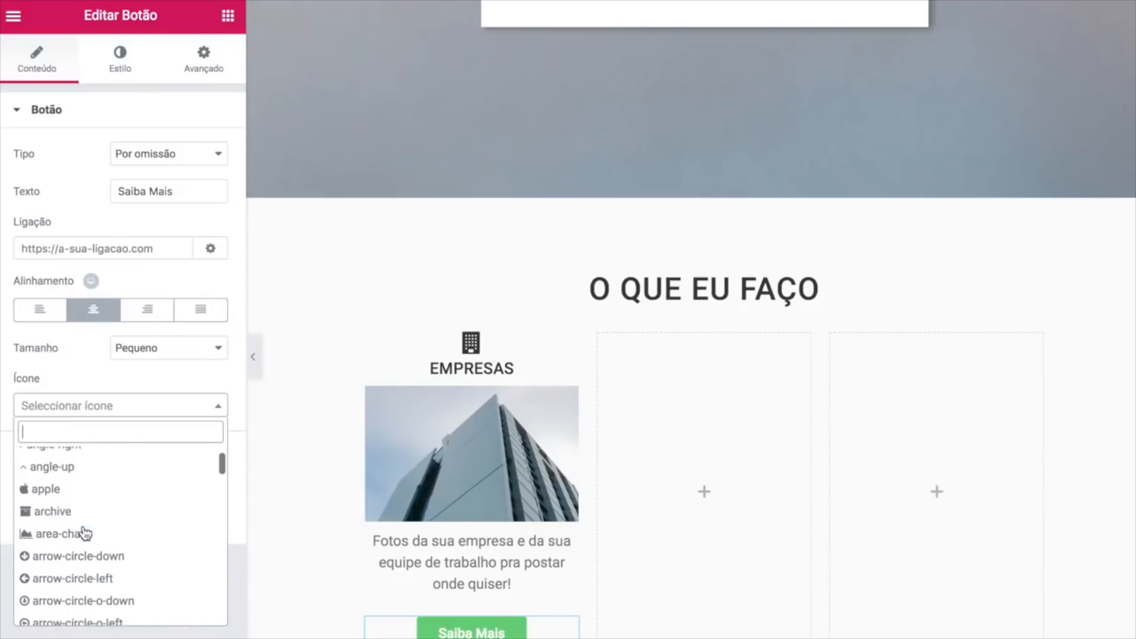
pyautogui.scroll(-3, 86, 532)
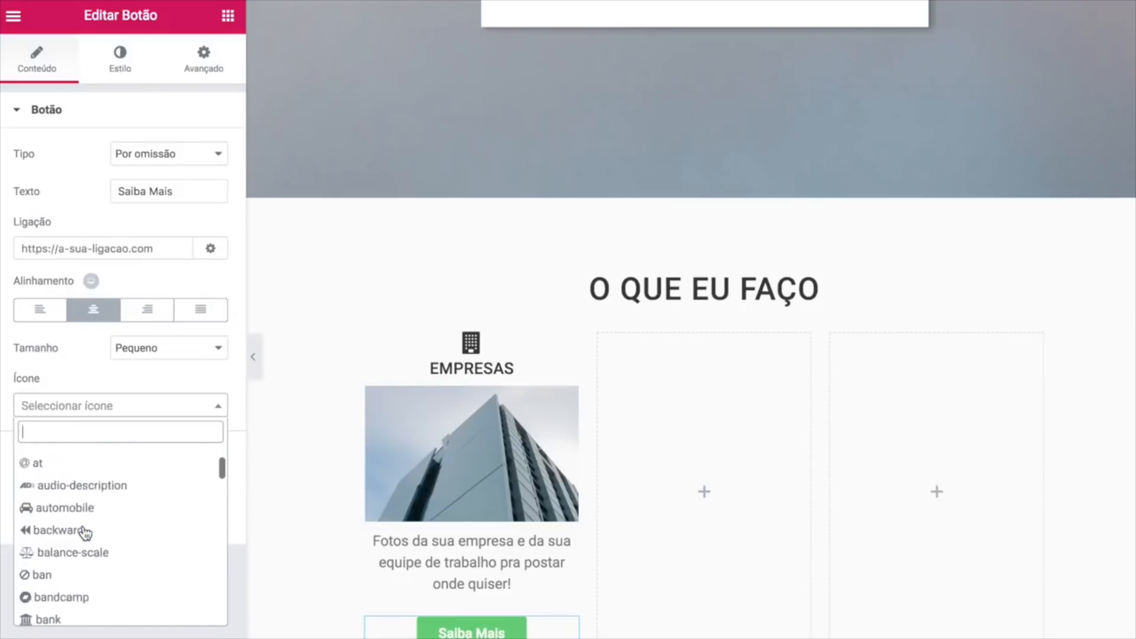
pyautogui.write('care')
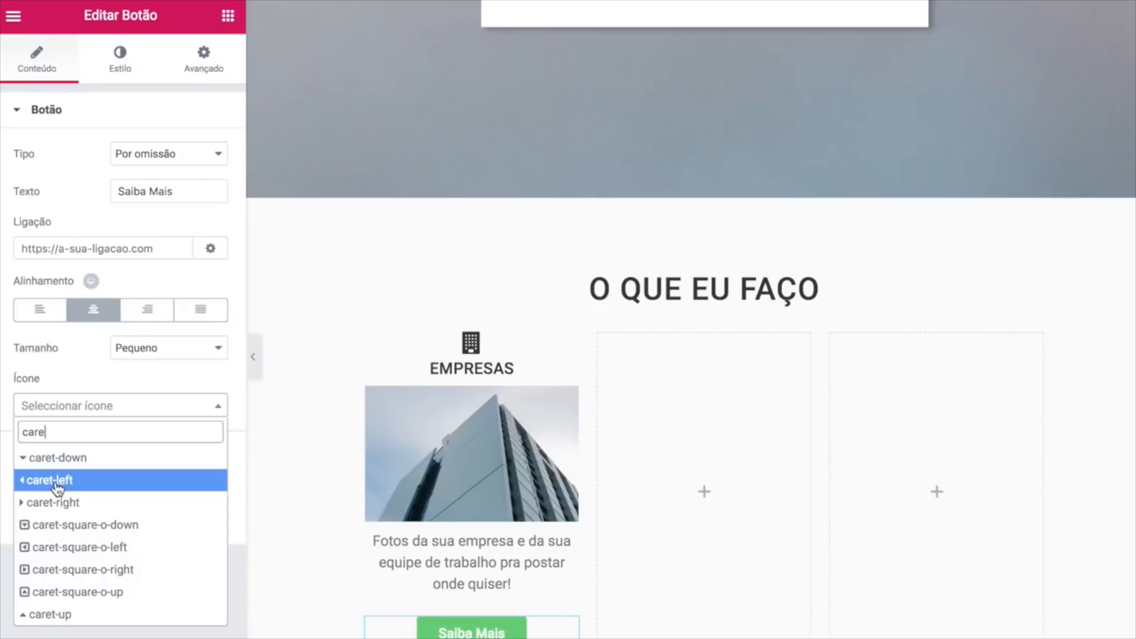
pyautogui.click(59, 503)
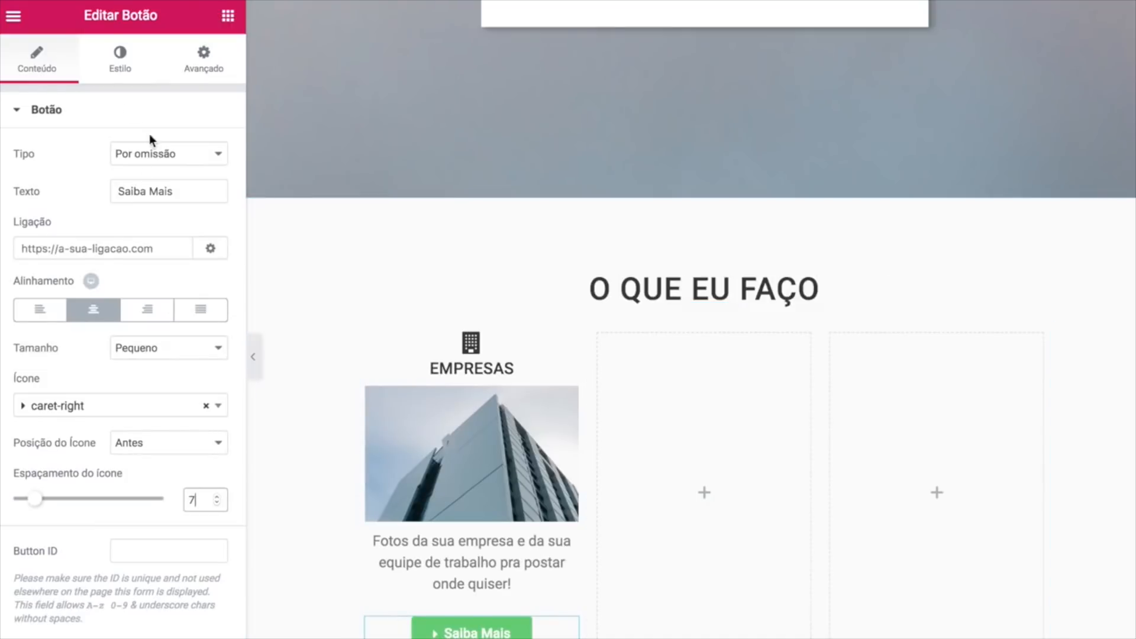
# Set the Saiba Mais button's background to grey #7a7a7a and reduce its opacity until it is fully transparent
pyautogui.click(100, 57)
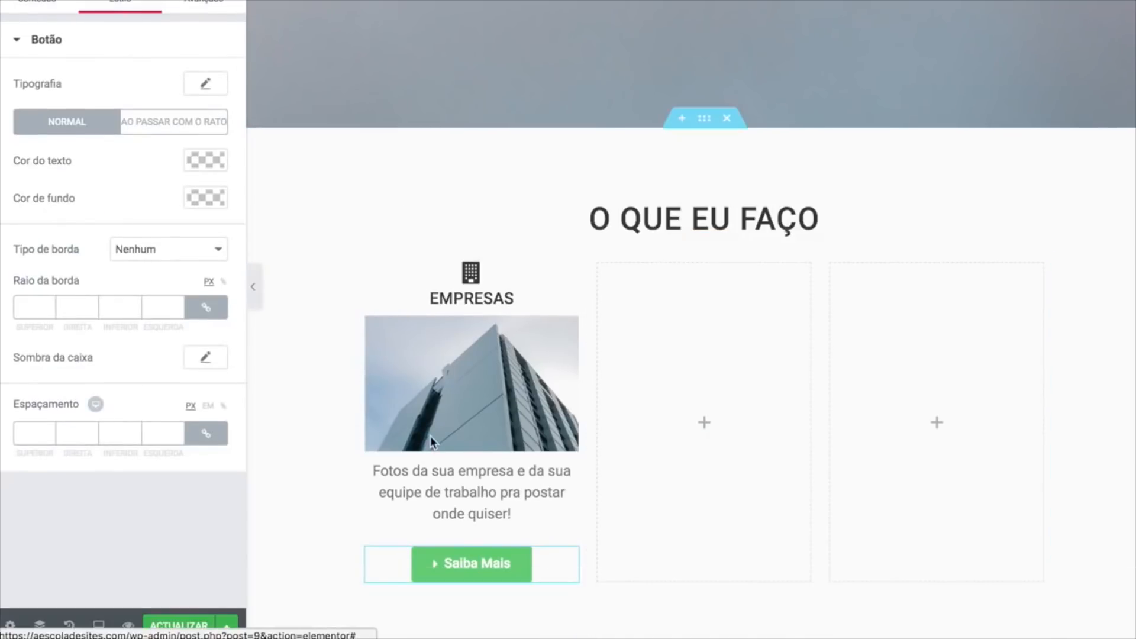
pyautogui.click(201, 200)
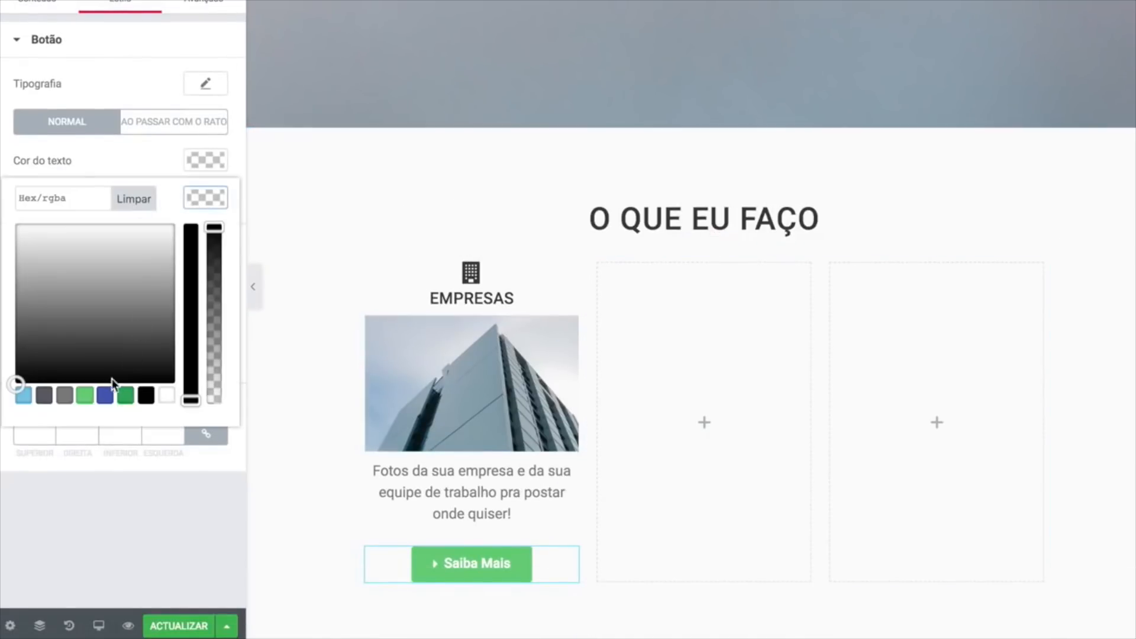
pyautogui.click(65, 395)
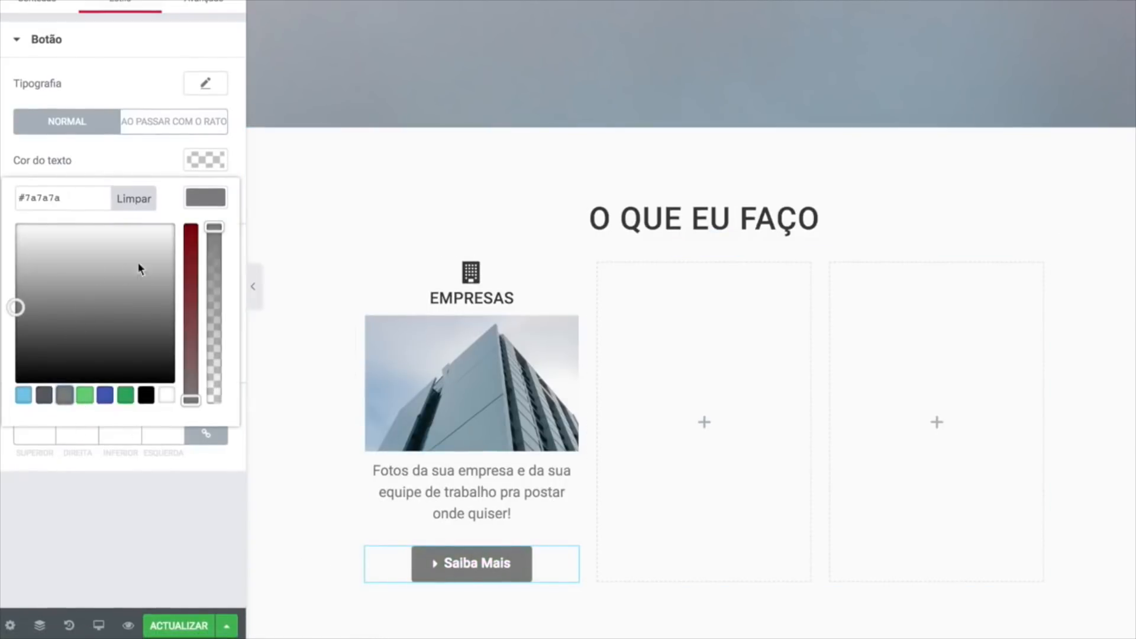
pyautogui.moveTo(214, 268); pyautogui.dragTo(207, 420)
# Give the Saiba Mais button dark text, with blue text and a Grow animation on hover
pyautogui.click(210, 192)
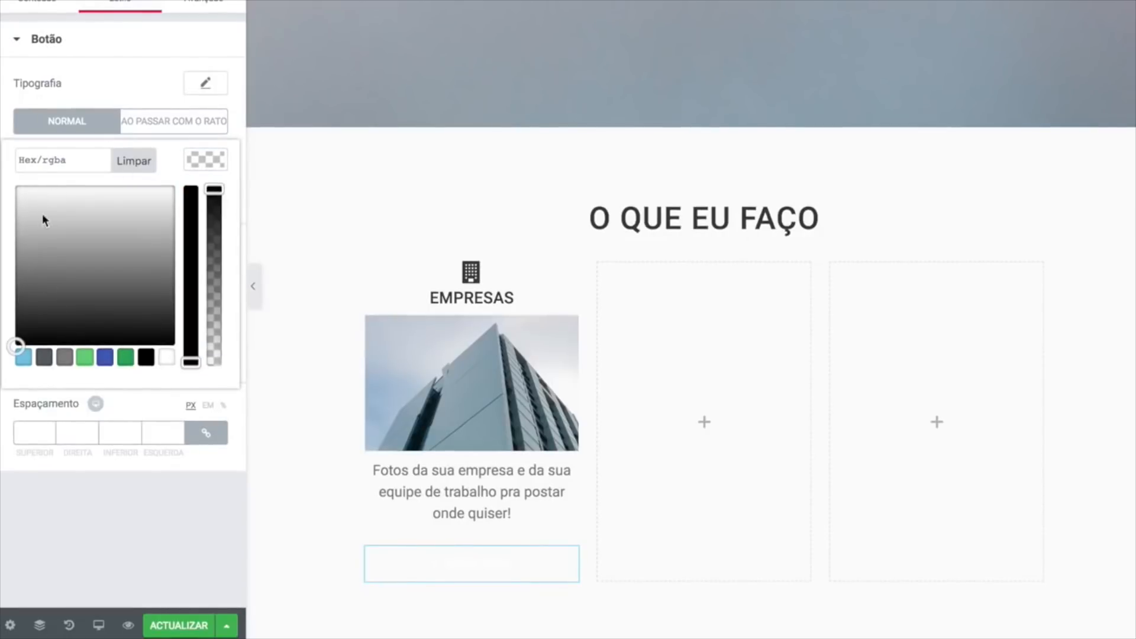
pyautogui.click(61, 159)
pyautogui.click(201, 165)
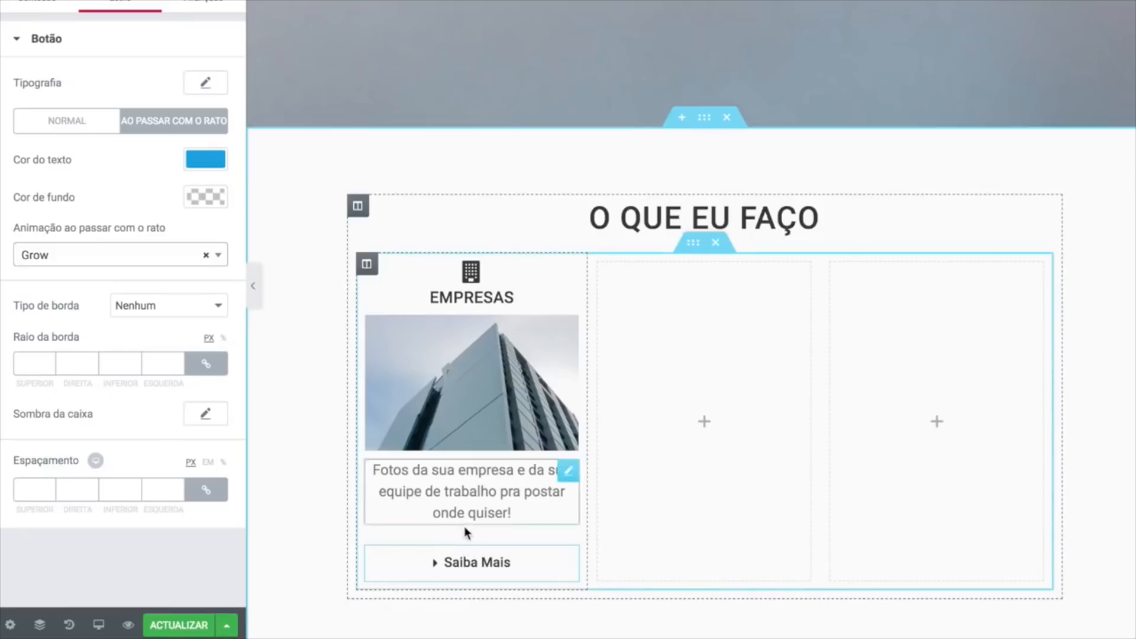
# Unlink the Saiba Mais button's margins and set the top margin to -20 px
pyautogui.click(211, 6)
pyautogui.click(206, 108)
pyautogui.click(51, 110)
pyautogui.click(51, 111)
pyautogui.click(51, 110)
pyautogui.click(51, 110)
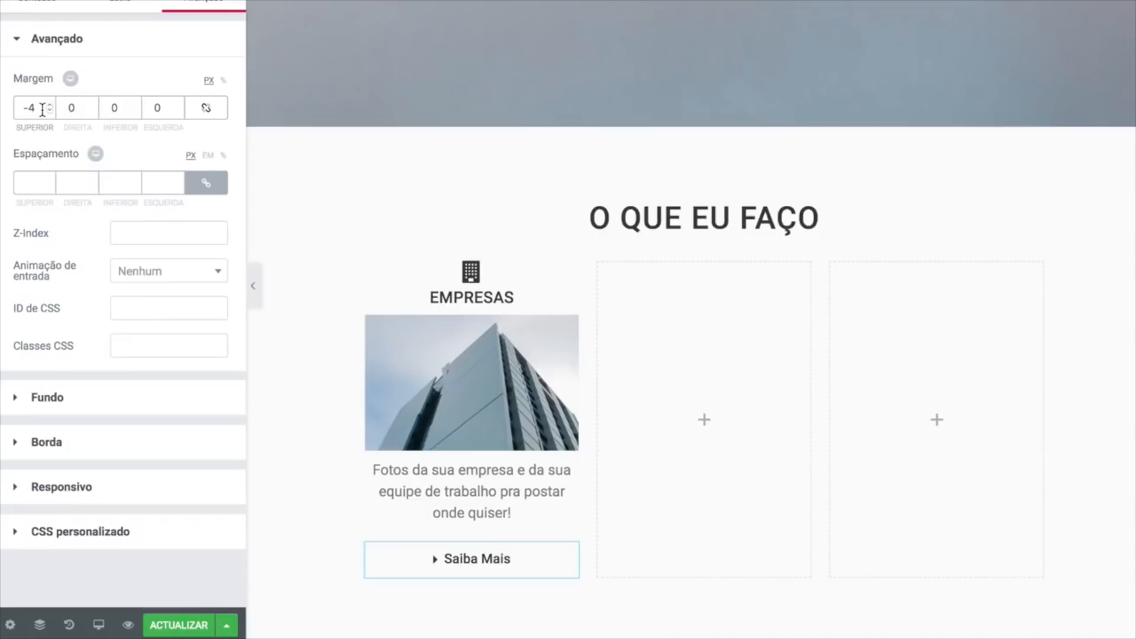
pyautogui.write('0')
pyautogui.press('BackSpace')
pyautogui.press('BackSpace')
pyautogui.write('20')
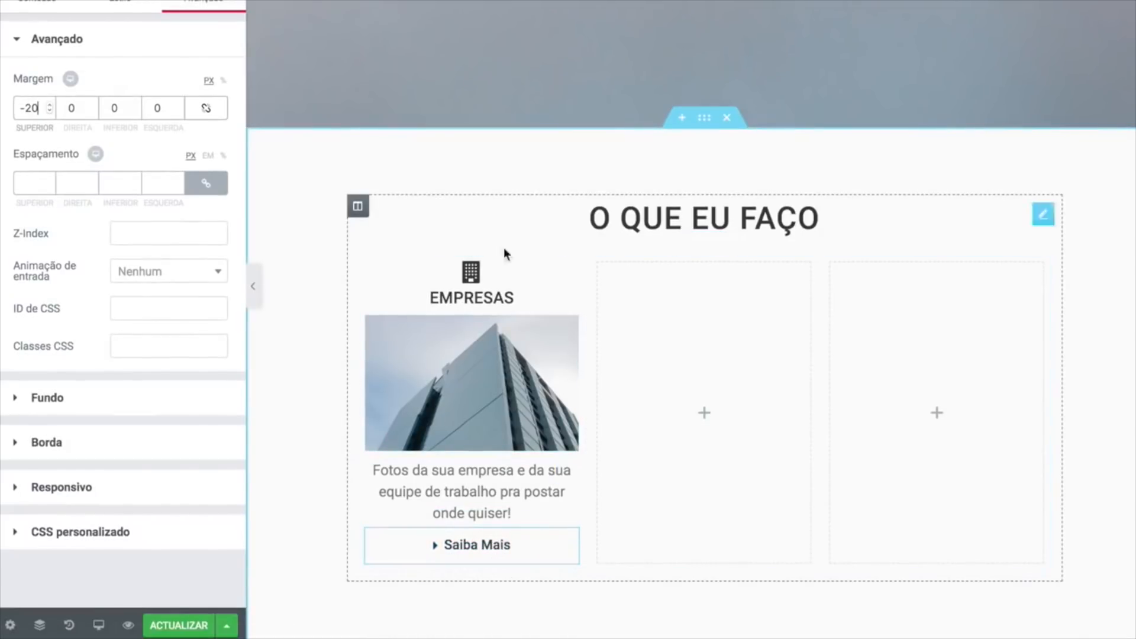
# Give the Empresas column a classic background in white, #ffffff
pyautogui.scroll(5, 482, 406)
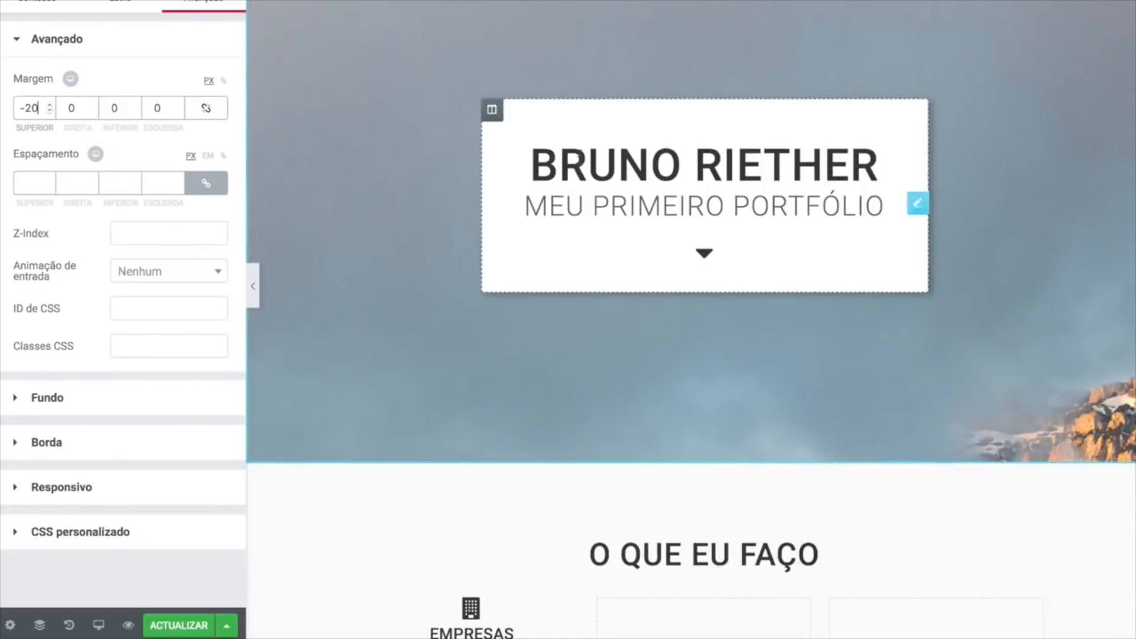
pyautogui.scroll(-5, 510, 395)
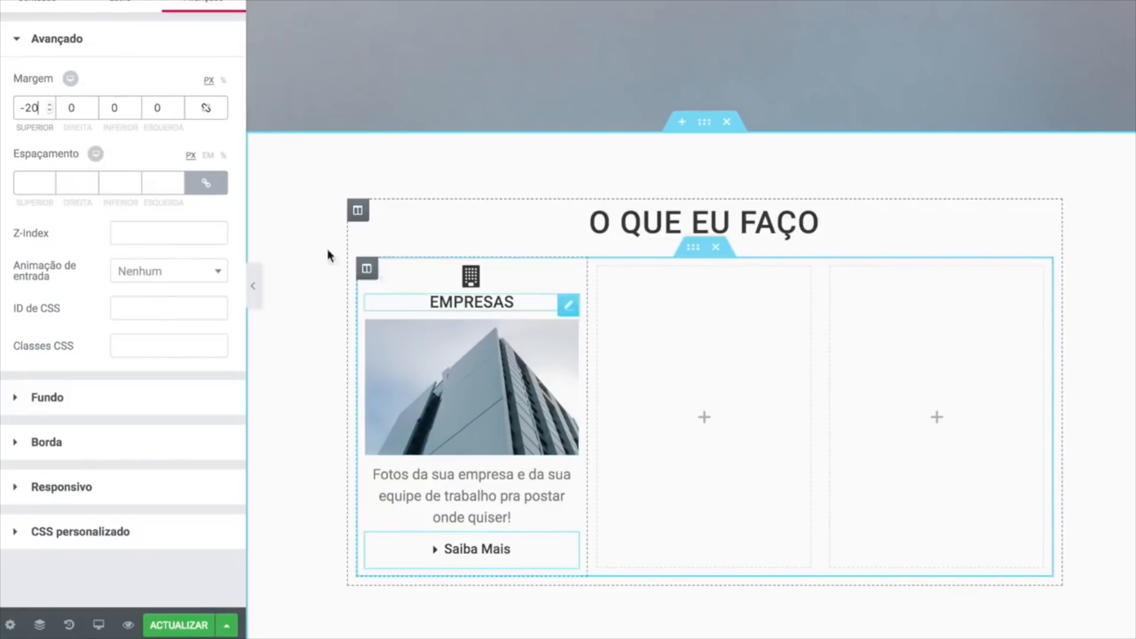
pyautogui.click(367, 309)
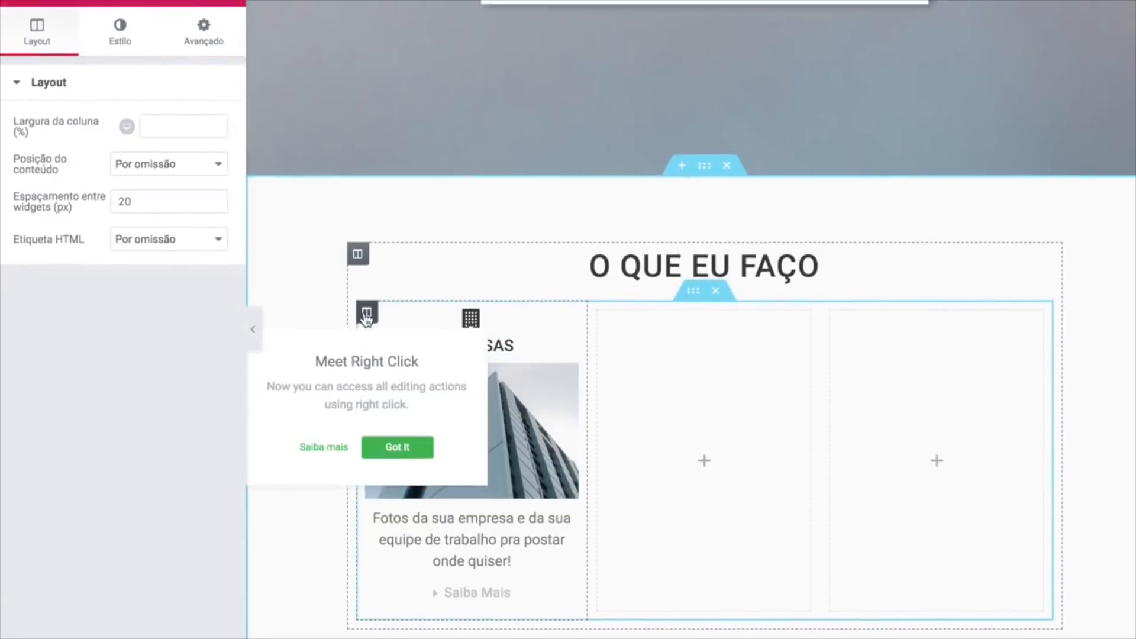
pyautogui.click(117, 56)
pyautogui.click(140, 193)
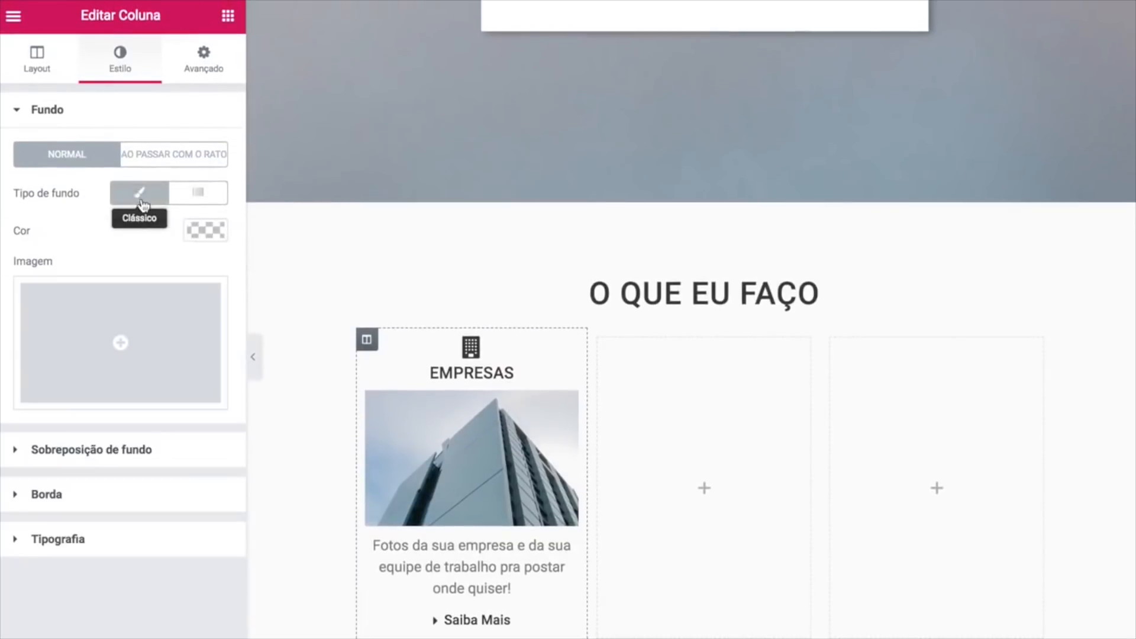
pyautogui.click(211, 233)
pyautogui.click(34, 300)
pyautogui.moveTo(13, 267); pyautogui.dragTo(18, 256)
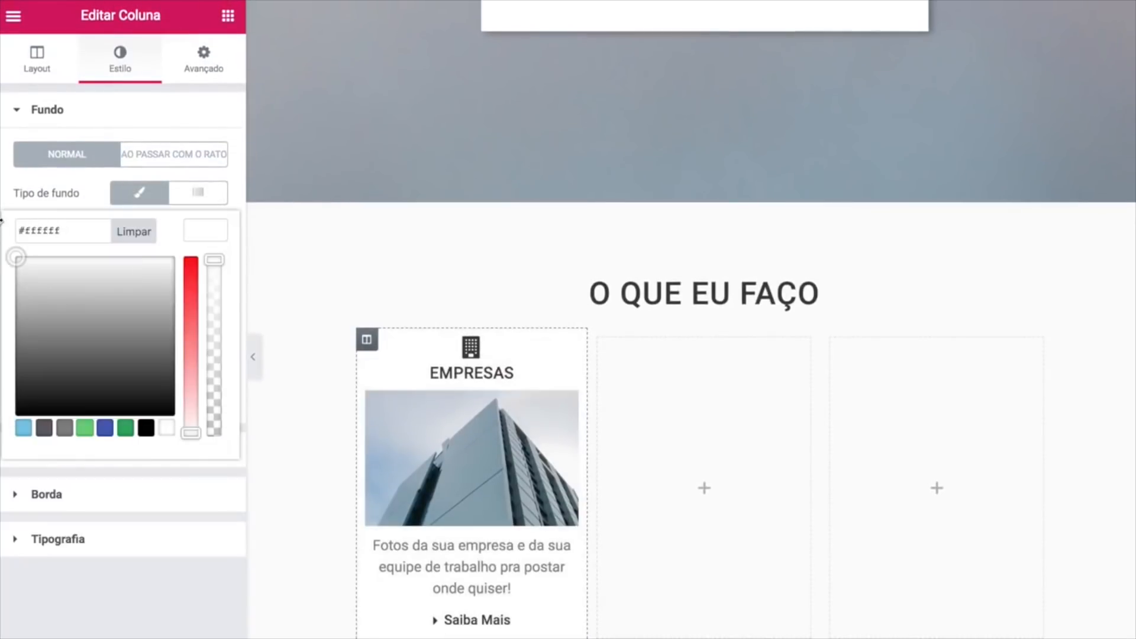
pyautogui.click(4, 224)
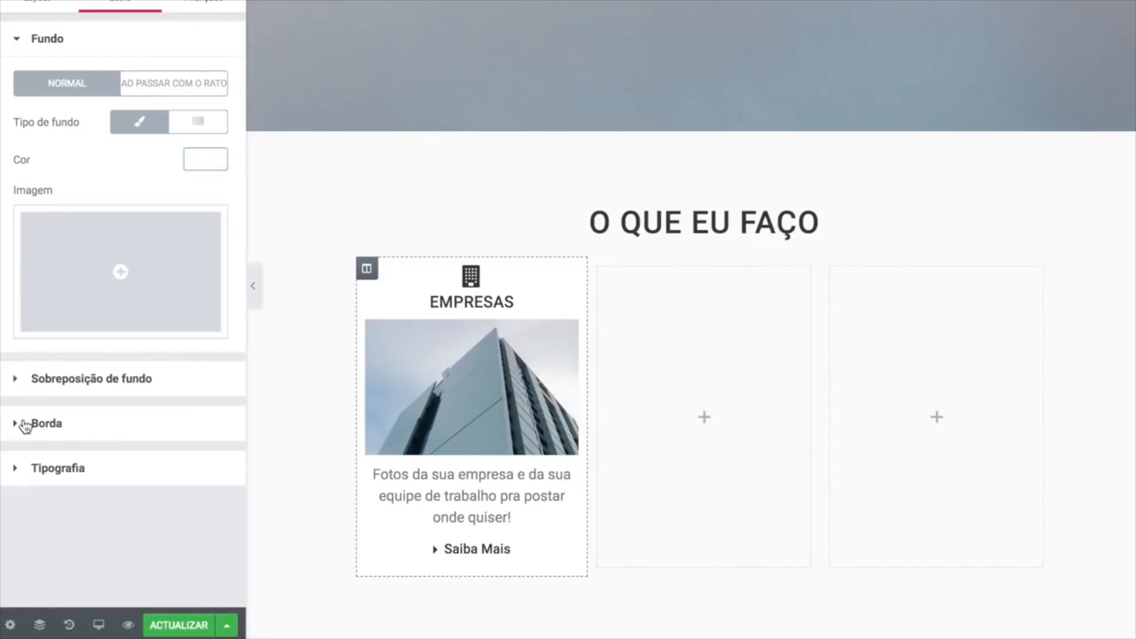
# Add a box shadow to the Empresas column with a blur of 10 and black at 0.16 opacity
pyautogui.click(18, 424)
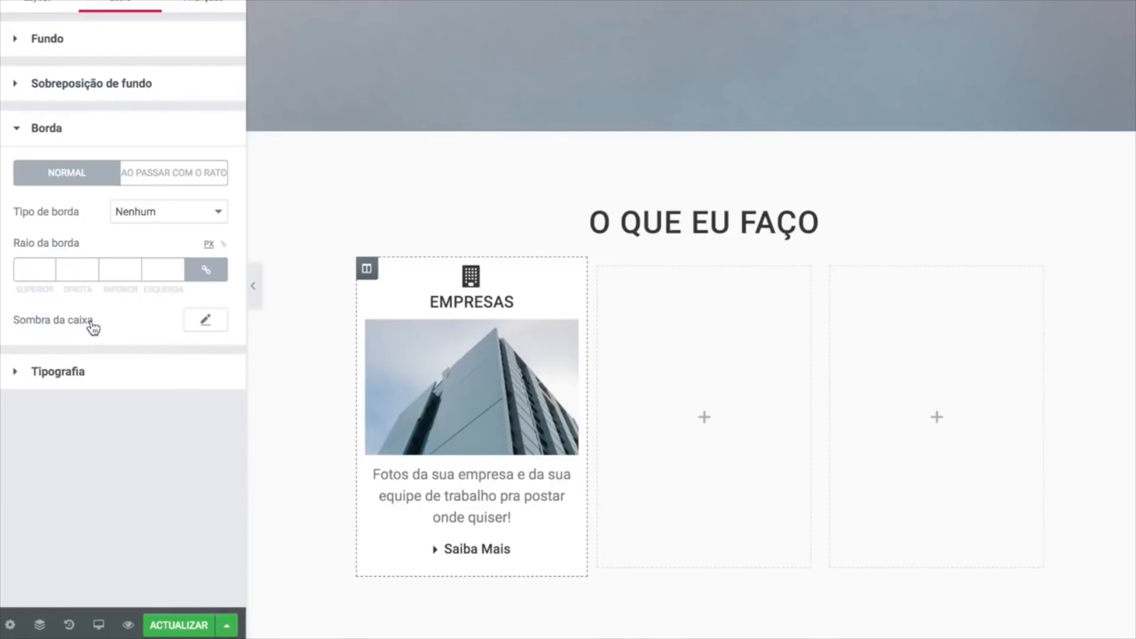
pyautogui.click(205, 323)
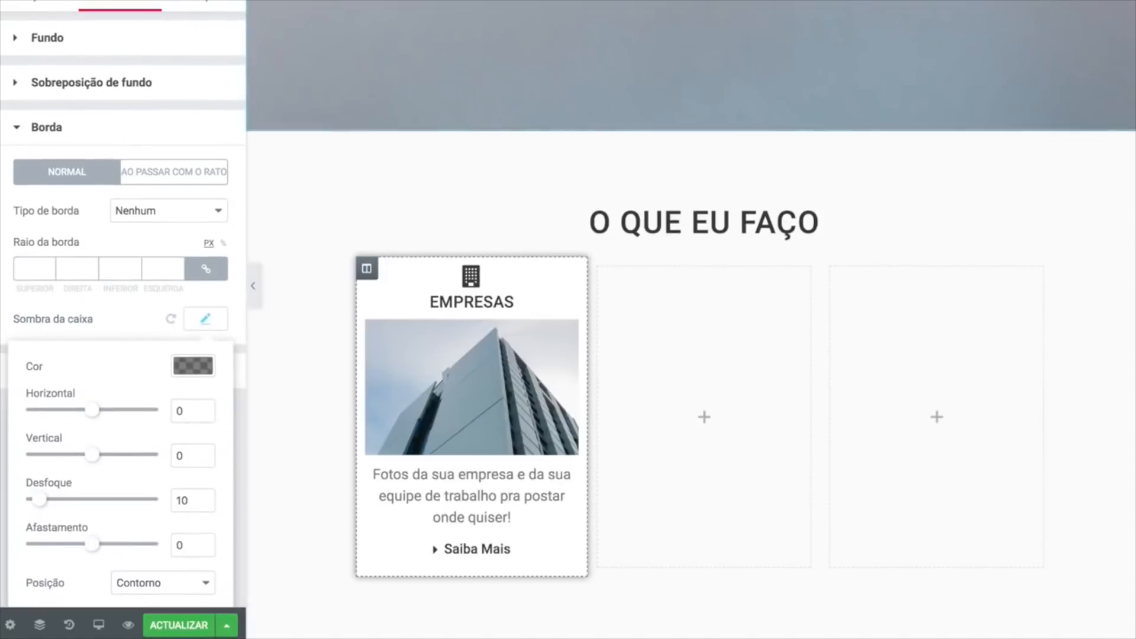
pyautogui.click(194, 367)
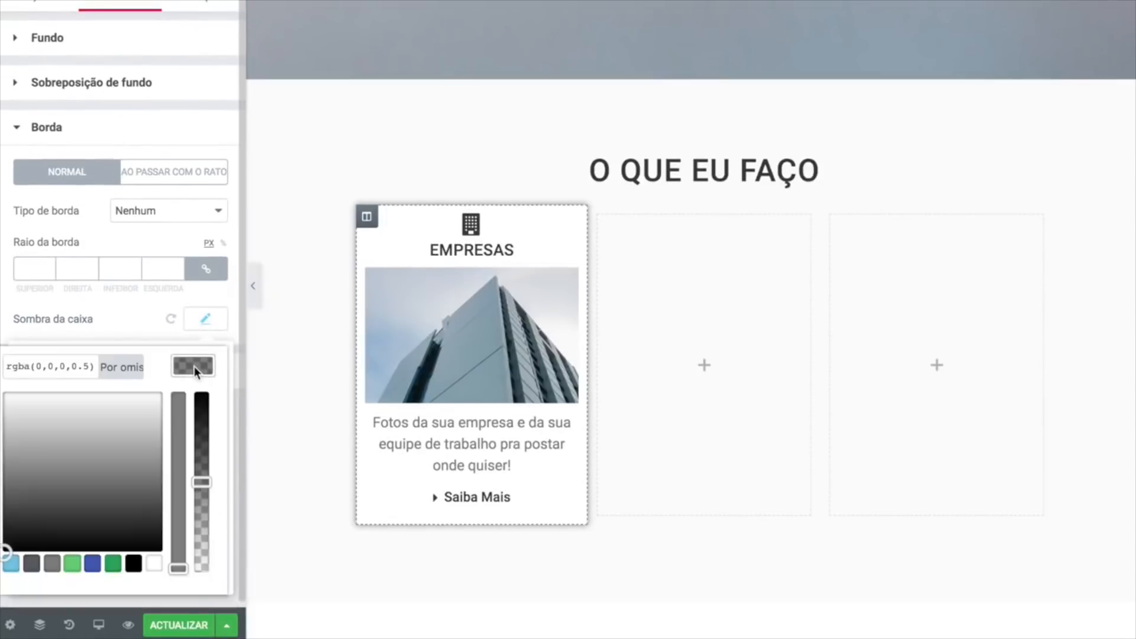
pyautogui.moveTo(203, 518); pyautogui.dragTo(198, 542)
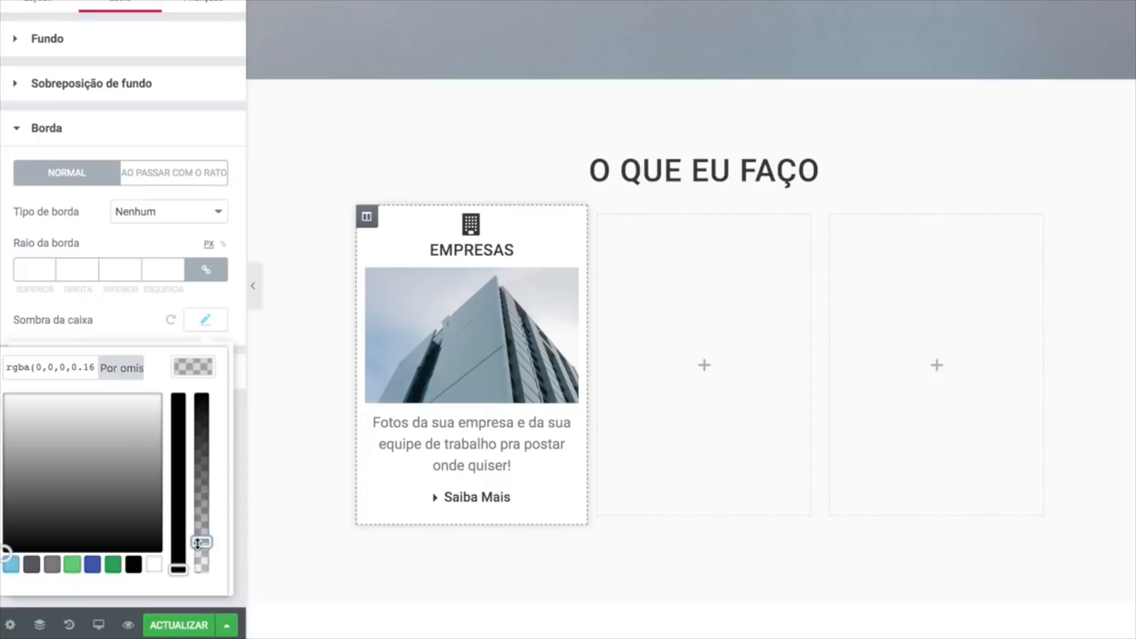
pyautogui.click(157, 330)
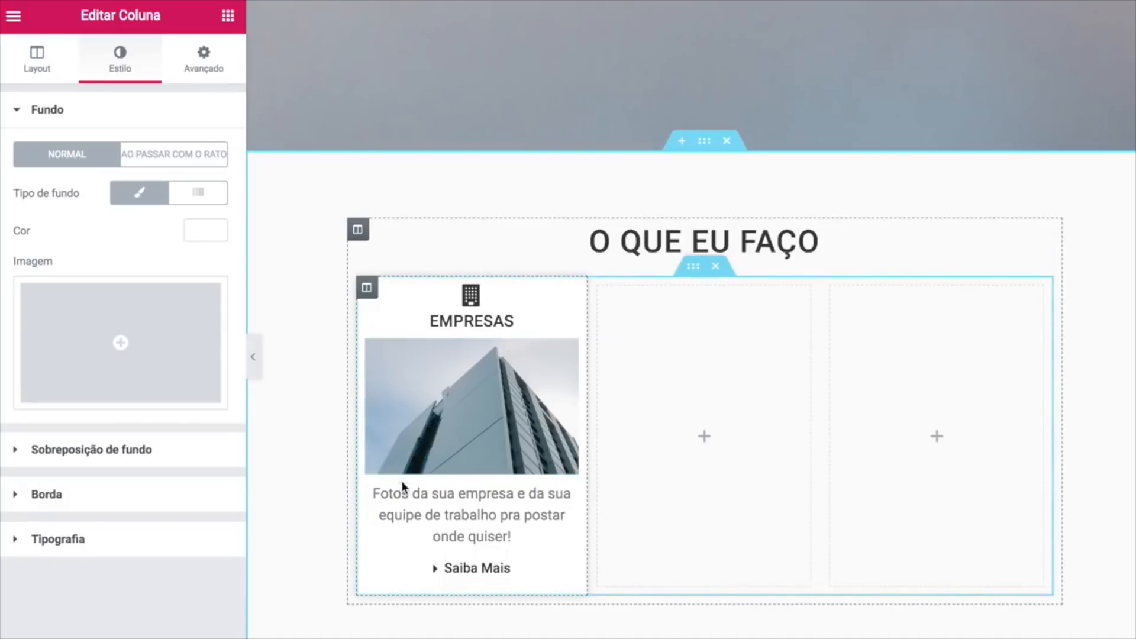
# Unlink the Empresas column's margins and set them to 10 px top, 20 px right, 10 px bottom and 10 px left
pyautogui.click(202, 61)
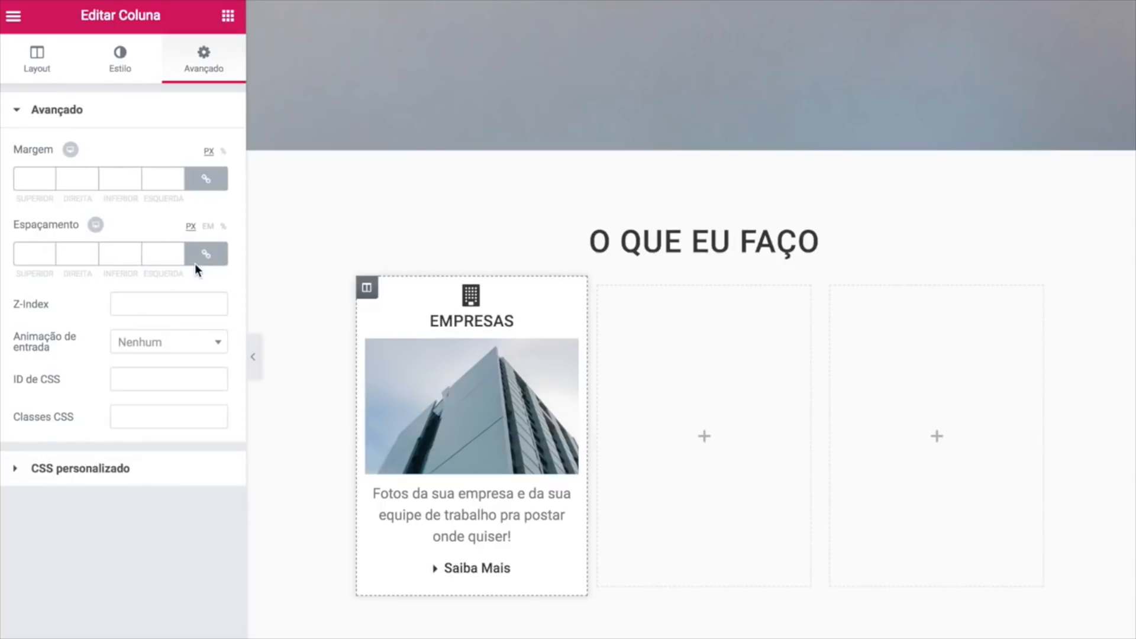
pyautogui.click(205, 178)
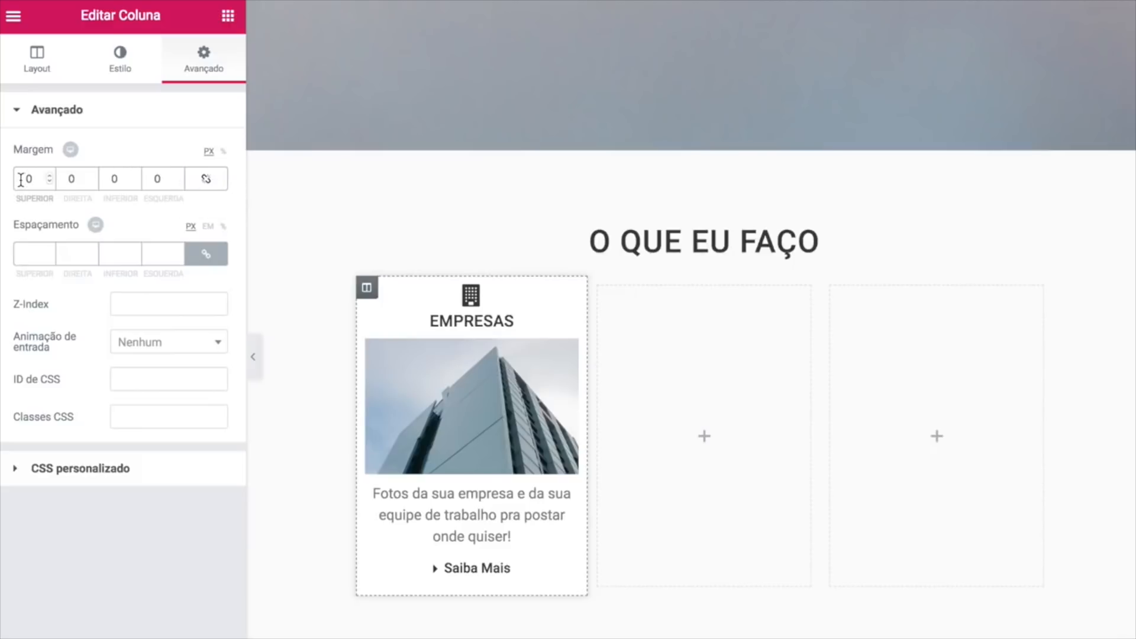
pyautogui.click(21, 179)
pyautogui.write('1')
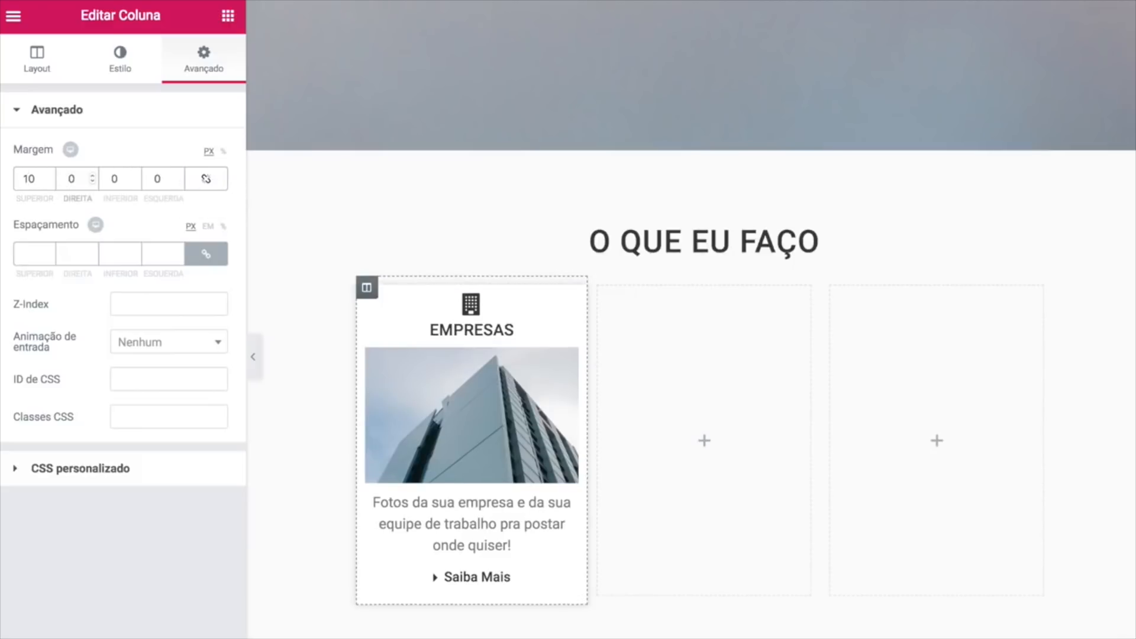
pyautogui.click(67, 178)
pyautogui.write('2')
pyautogui.write('1')
pyautogui.click(155, 179)
pyautogui.write('1')
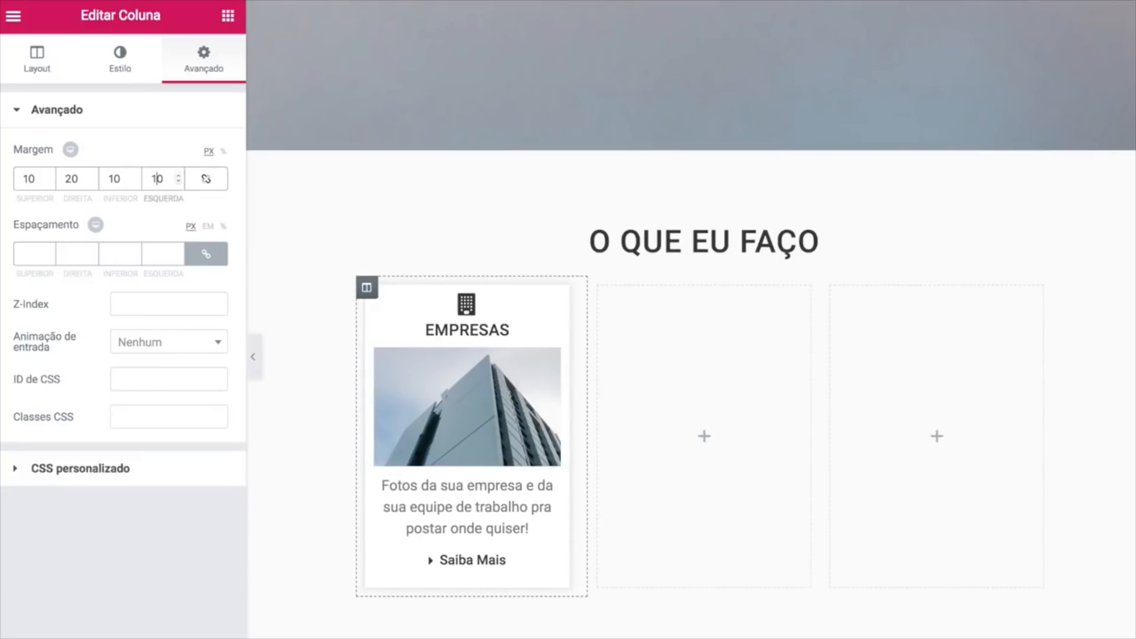
# Unlink the Empresas column's padding and set the top and bottom values to 10 px
pyautogui.click(206, 256)
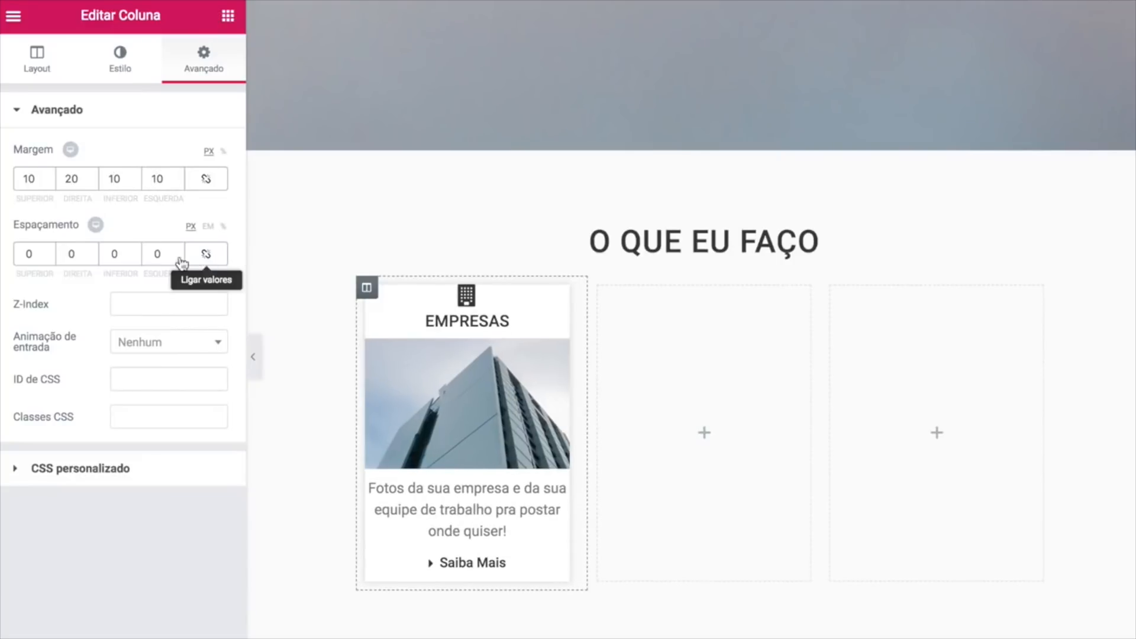
pyautogui.click(26, 253)
pyautogui.write('1')
pyautogui.click(109, 255)
pyautogui.write('1')
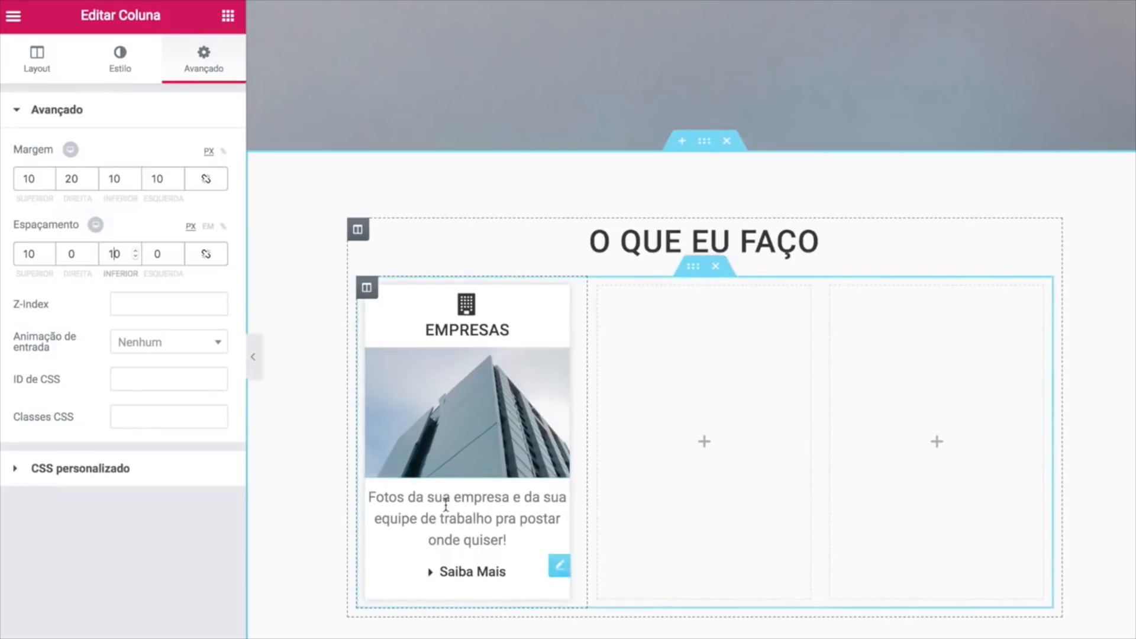
# Set the right and left margins of the Empresas description text to 10 px
pyautogui.click(559, 500)
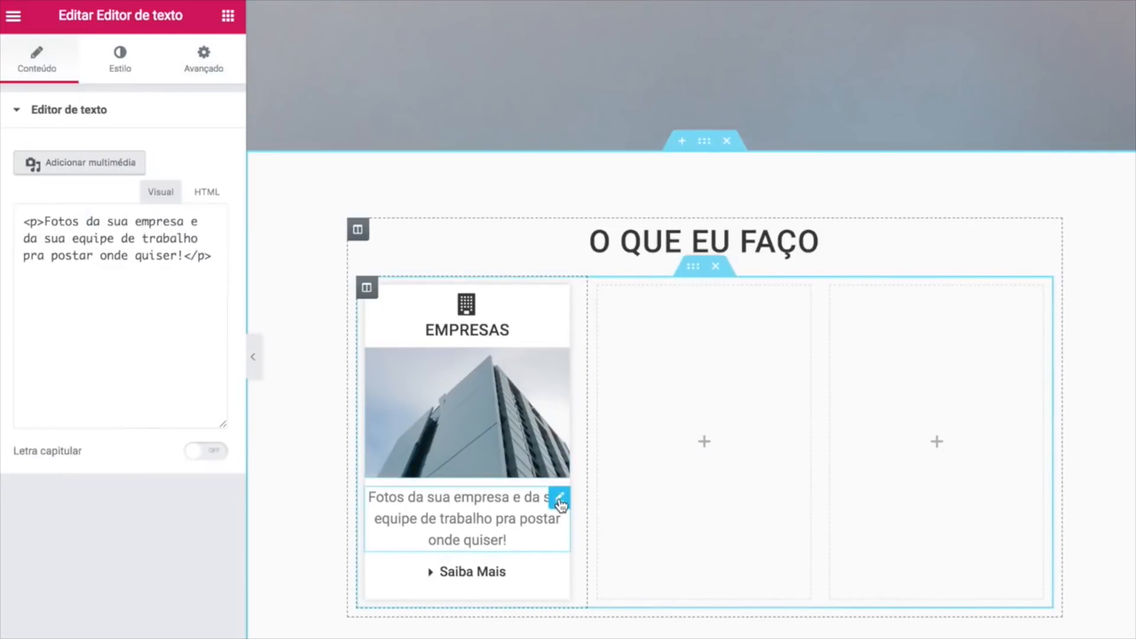
pyautogui.click(187, 76)
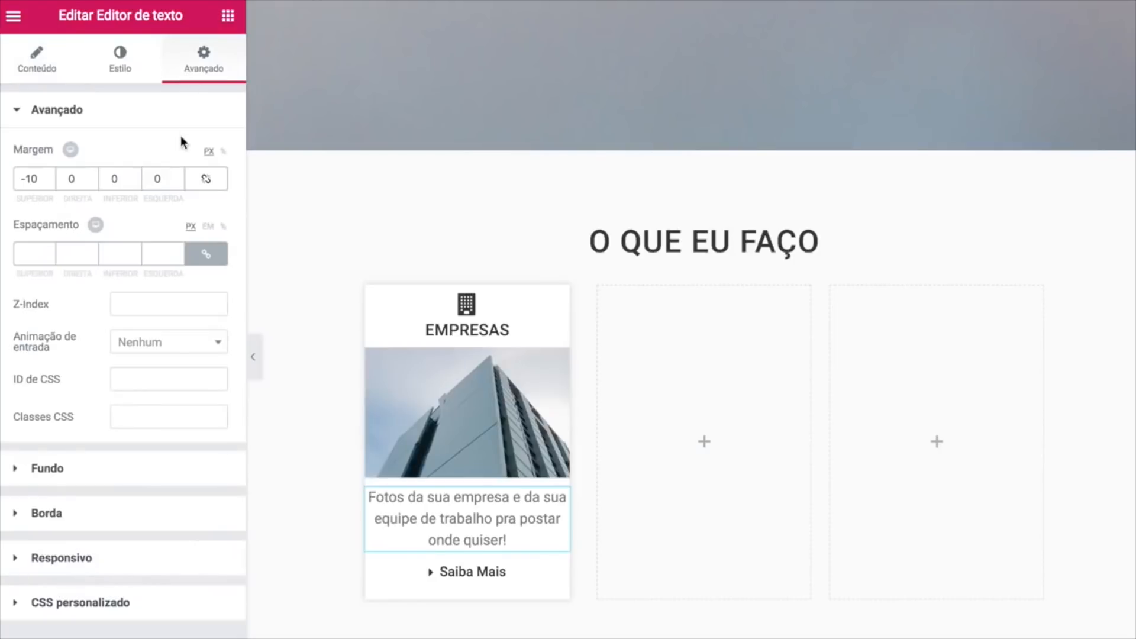
pyautogui.click(69, 180)
pyautogui.write('1')
pyautogui.click(156, 179)
pyautogui.write('1')
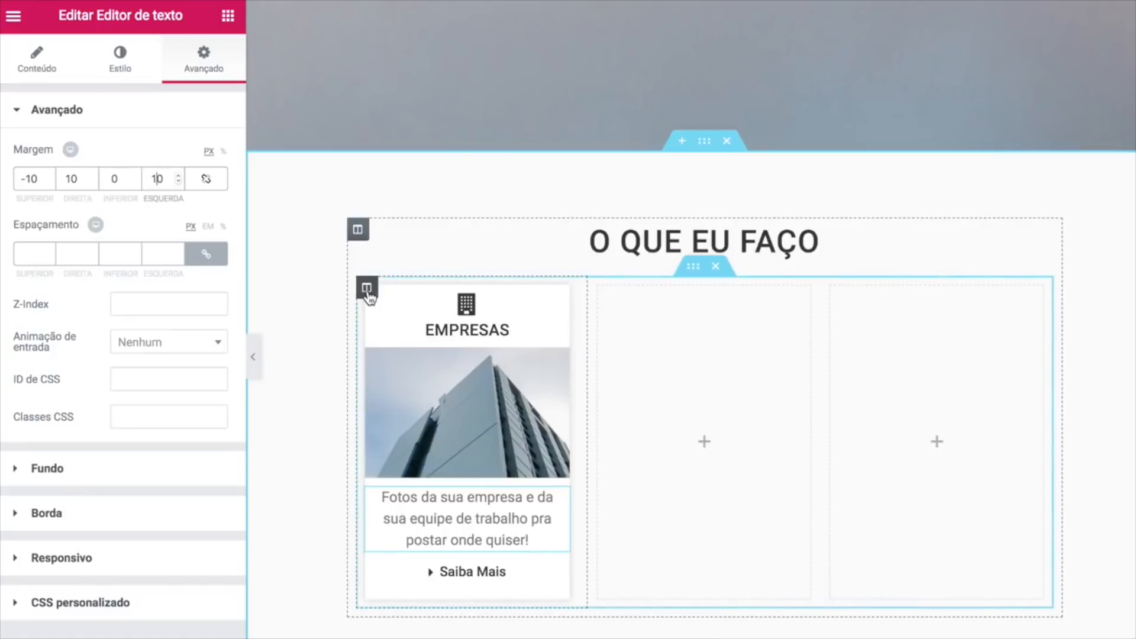
# Duplicate the styled Empresas column twice to create three identical cards
pyautogui.rightClick(368, 292)
pyautogui.click(389, 323)
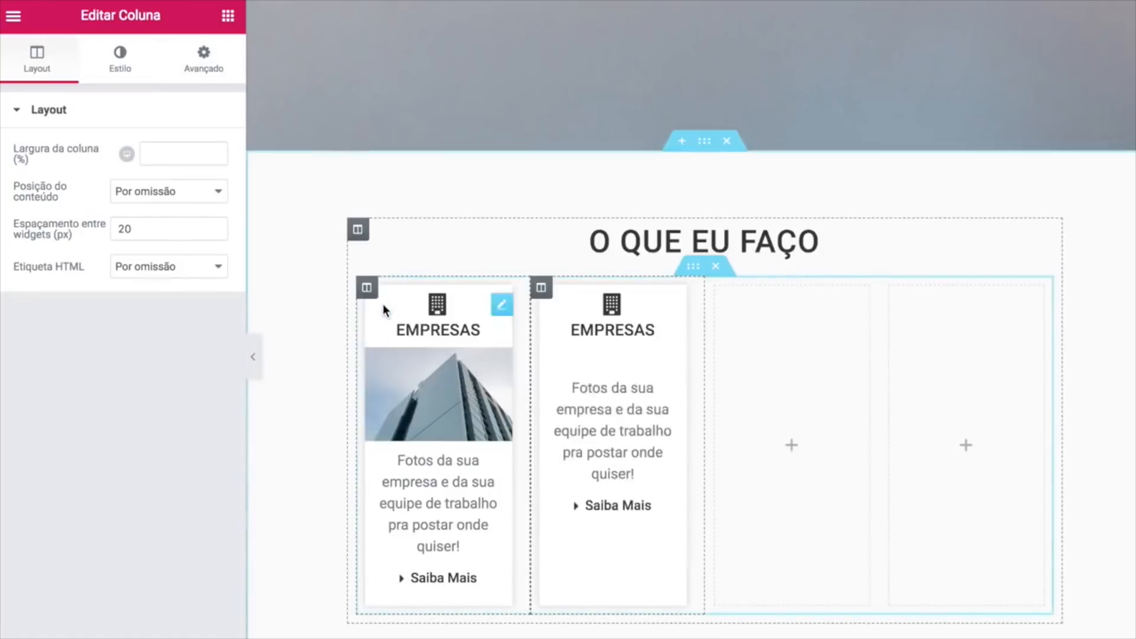
pyautogui.press('super+d')
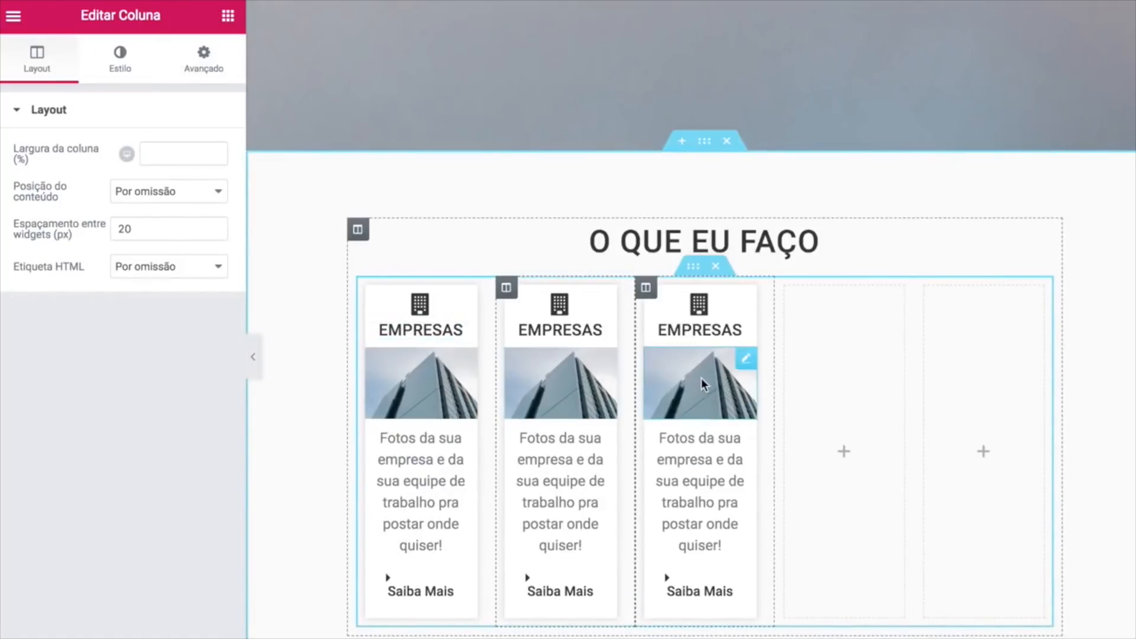
# Delete the two empty columns beside the Empresas cards
pyautogui.rightClick(782, 289)
pyautogui.click(821, 540)
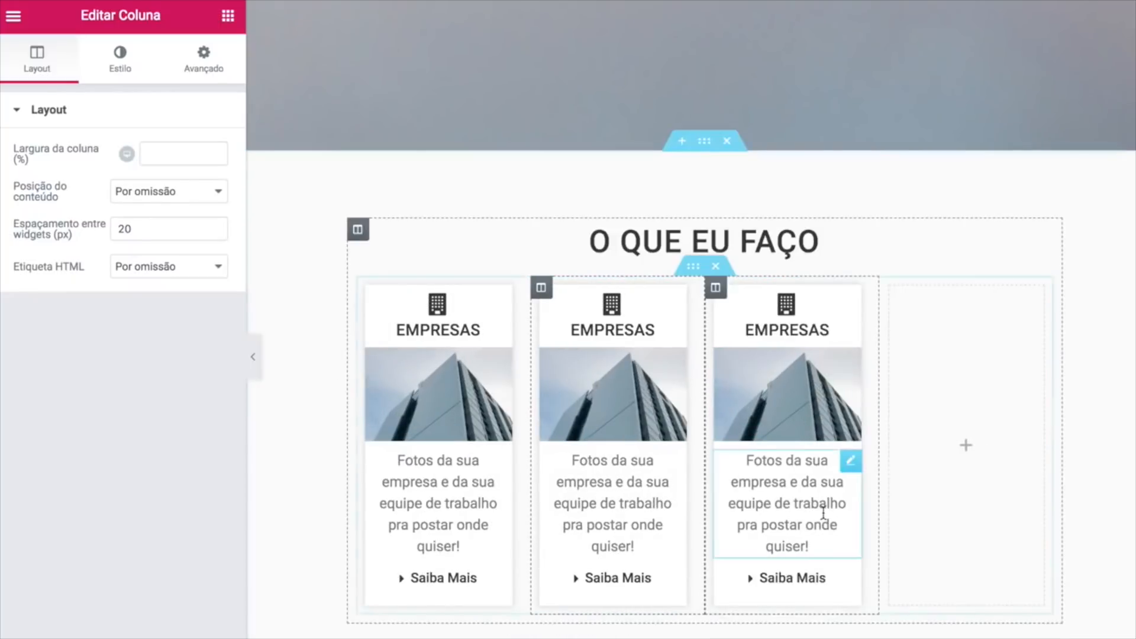
pyautogui.rightClick(887, 282)
pyautogui.click(932, 549)
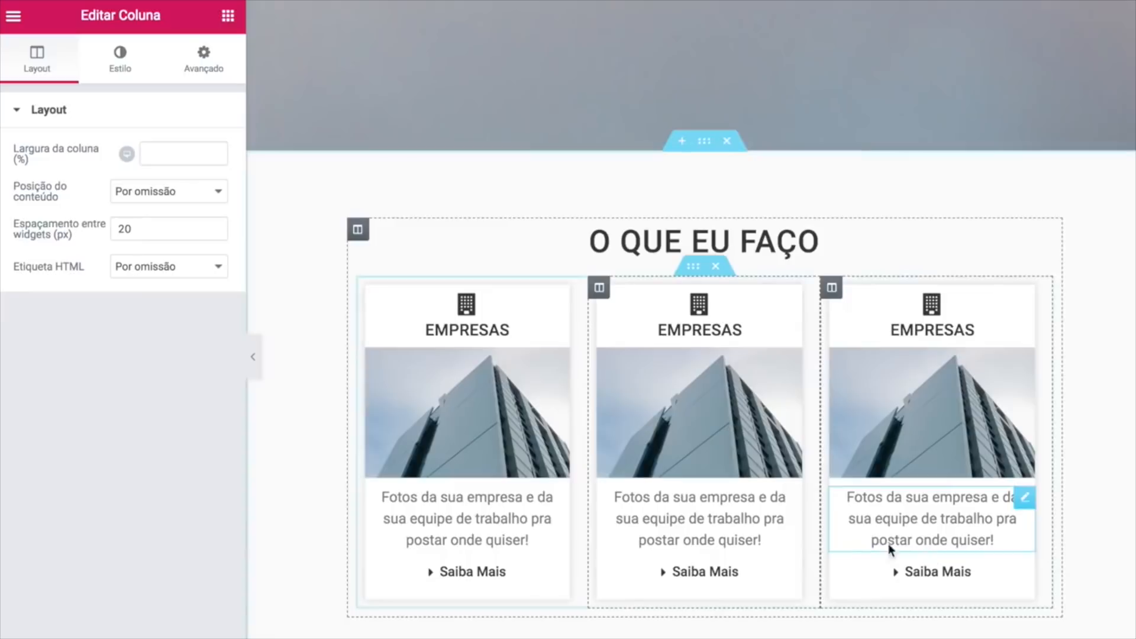
# Turn the middle card into "Ensaios" with a camera icon and the uploaded image IMG03_o_que_faco2.jpg.jpg
pyautogui.click(664, 295)
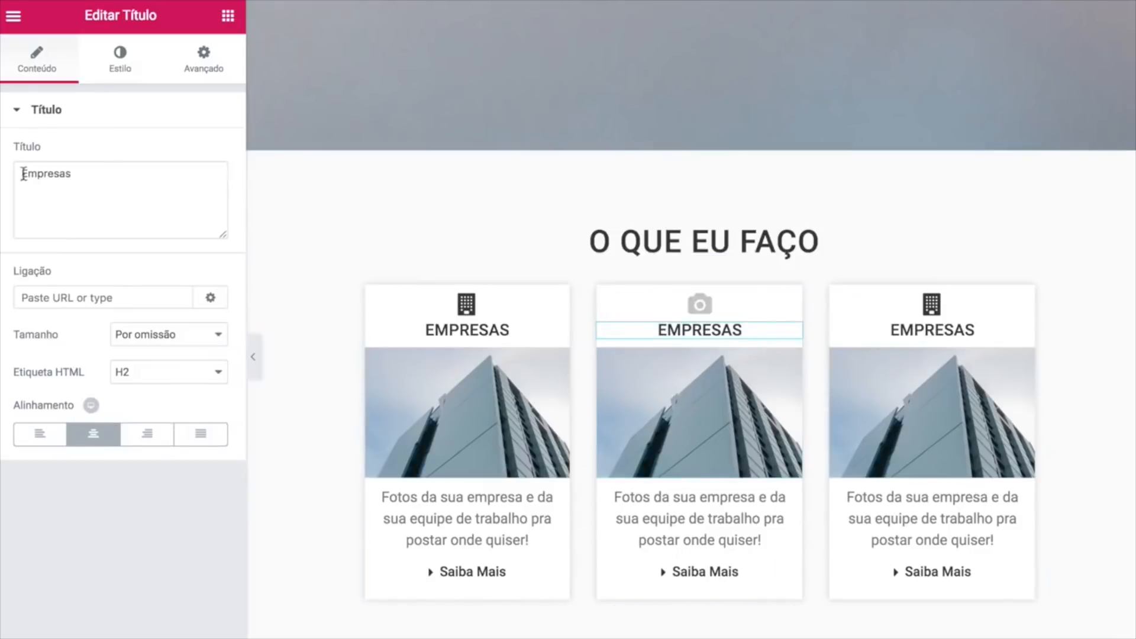
pyautogui.click(88, 85)
pyautogui.click(545, 360)
pyautogui.click(511, 97)
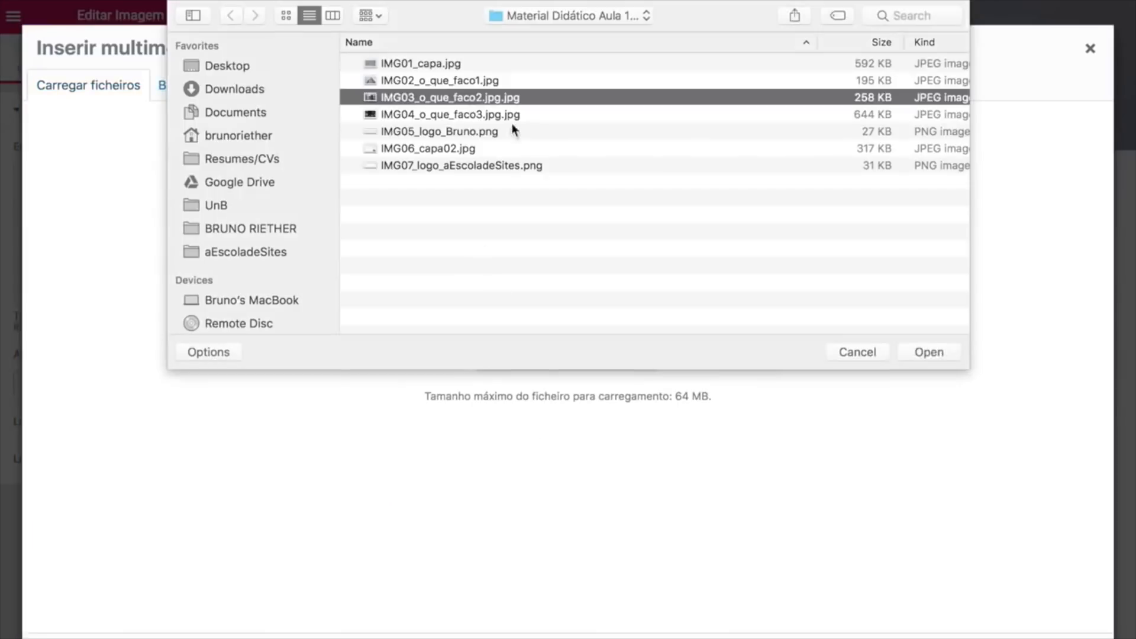
pyautogui.click(937, 353)
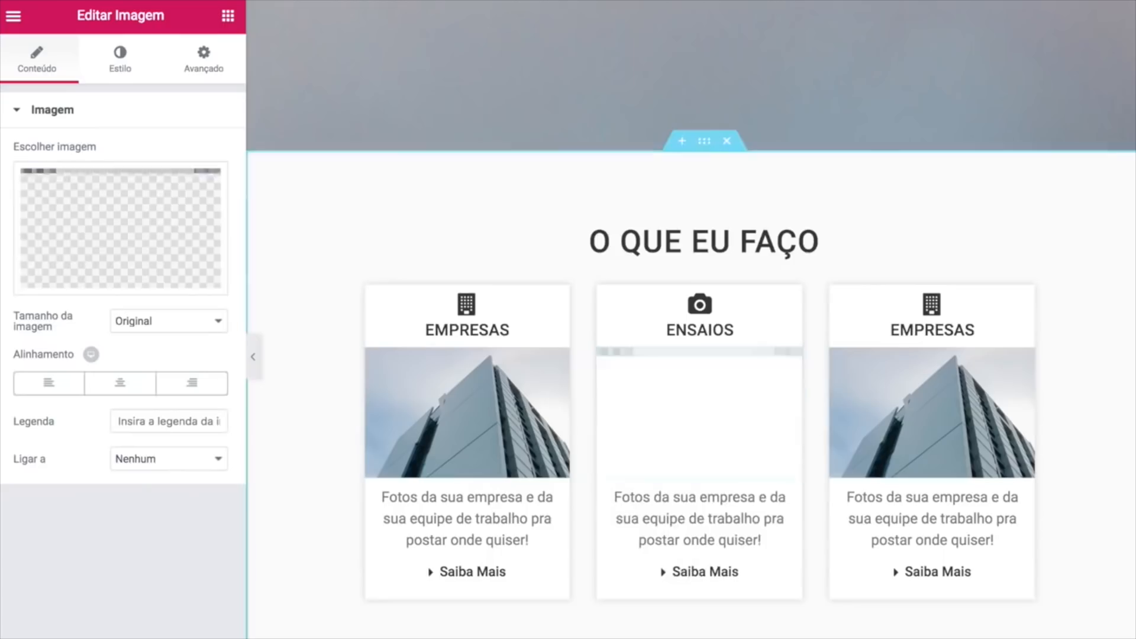
# Give the third card a group-of-people icon and replace its image with the uploaded IMG04_o_que_faco3.jpg.jpg
pyautogui.click(929, 299)
pyautogui.click(167, 155)
pyautogui.write('grou')
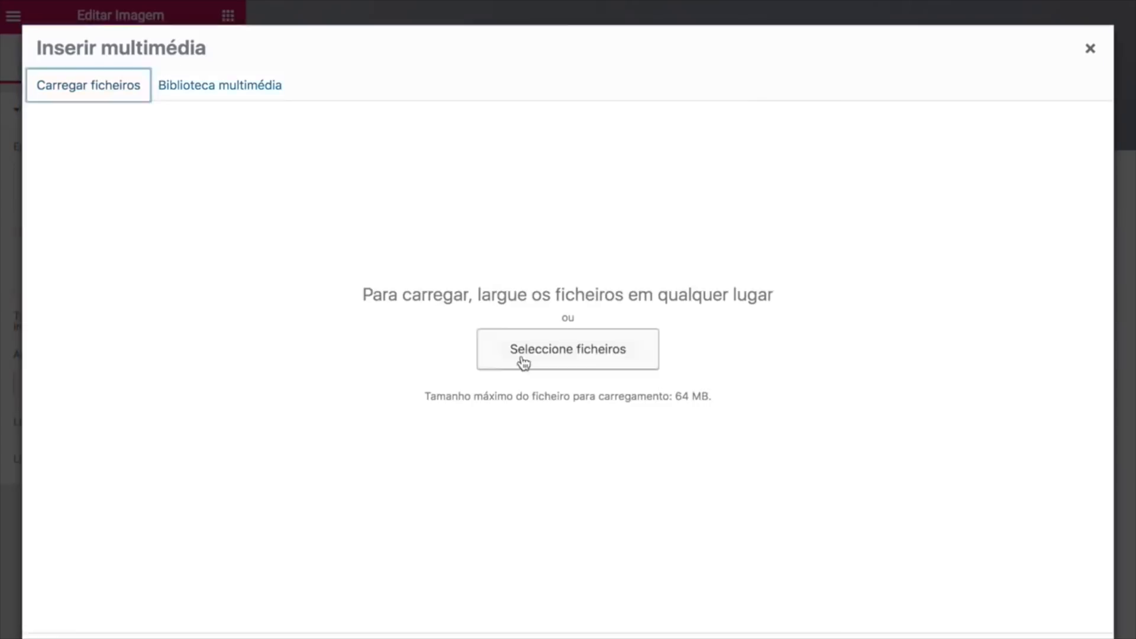
pyautogui.click(520, 358)
pyautogui.click(450, 114)
pyautogui.click(929, 352)
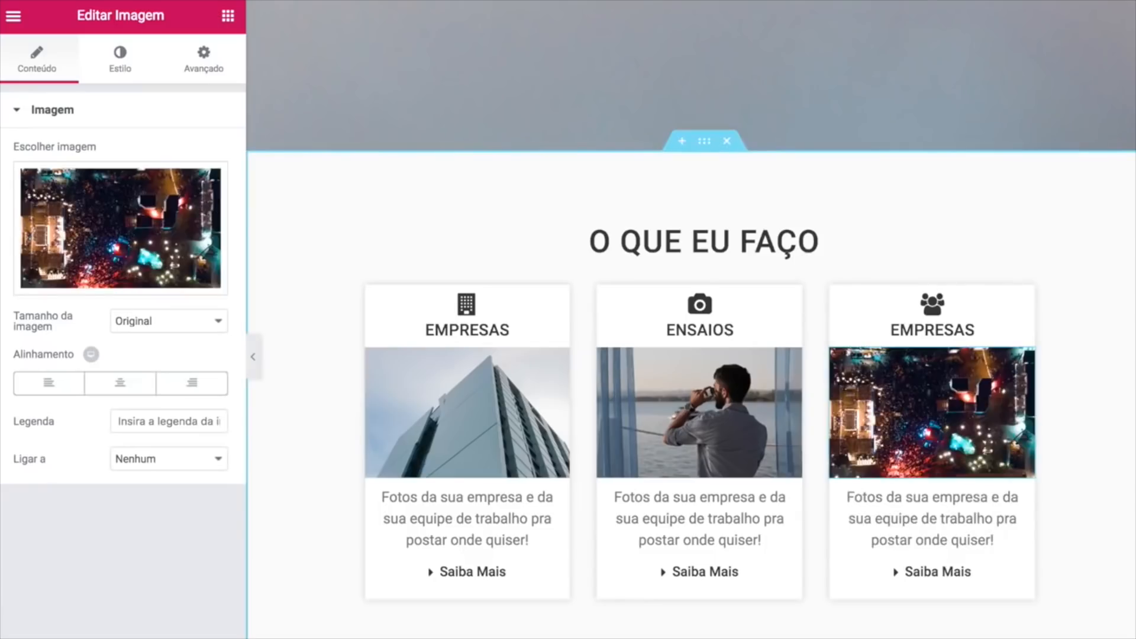
# Change the third card's title to "Eventos"
pyautogui.click(933, 330)
pyautogui.hotkey('ctrl', 'a')
pyautogui.write('Ev')
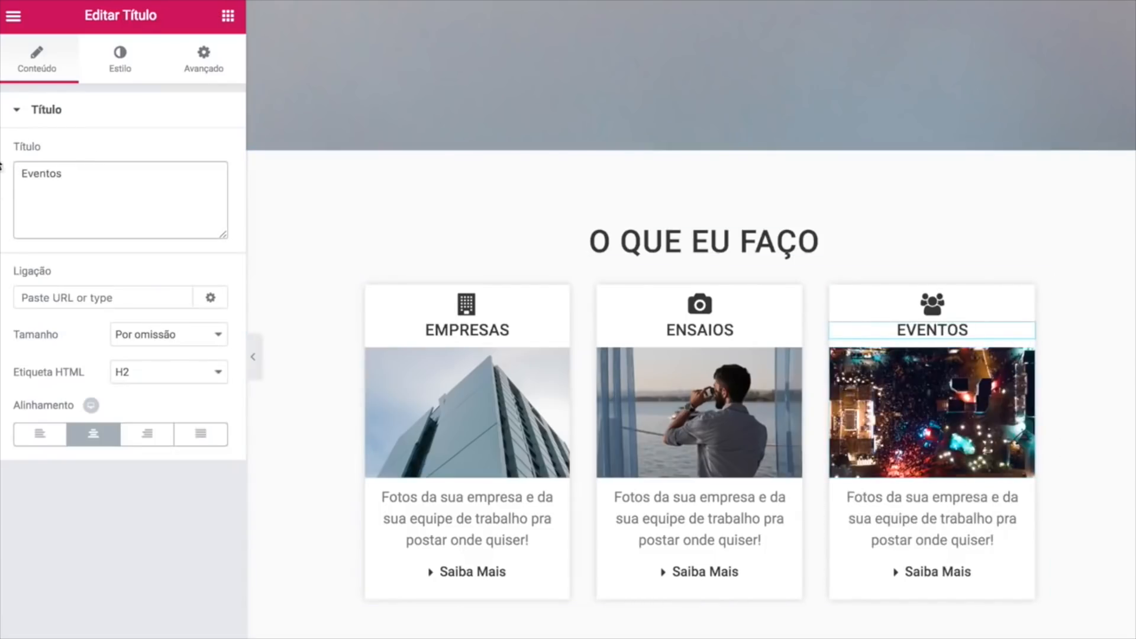